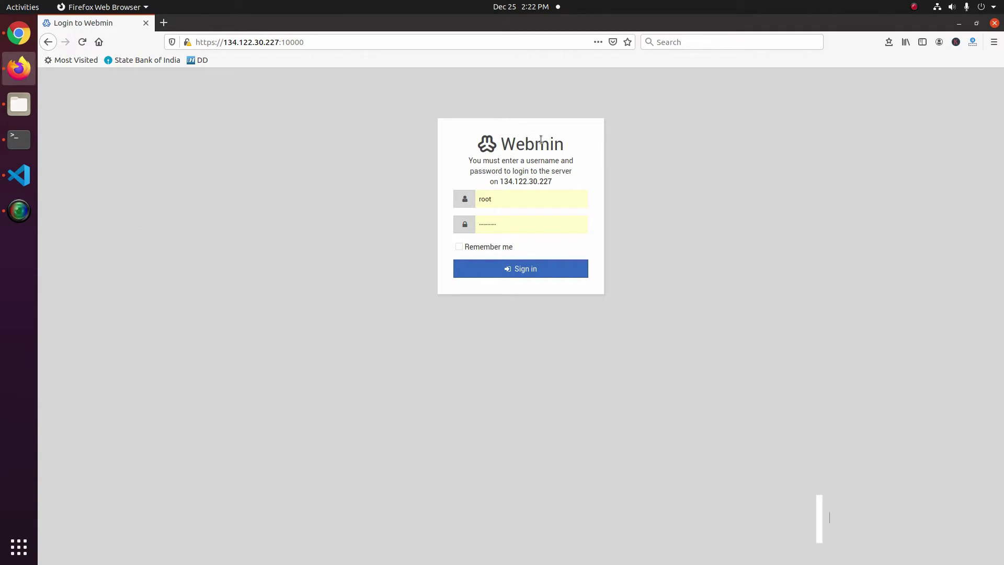
Sign in to Webmin as root and copy handmade.ninja from the VS Code notes file.
left_click(530, 273)
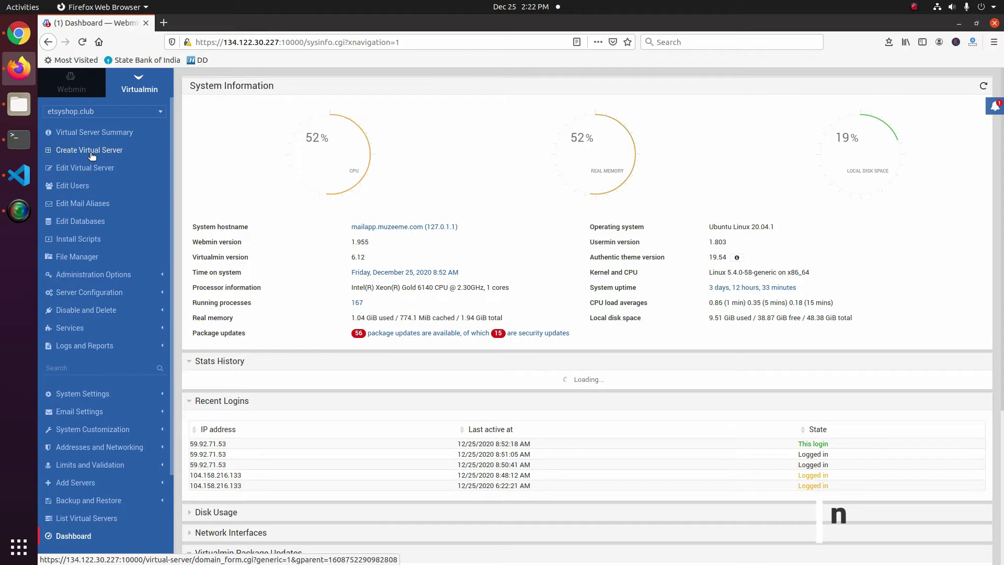
left_click(17, 179)
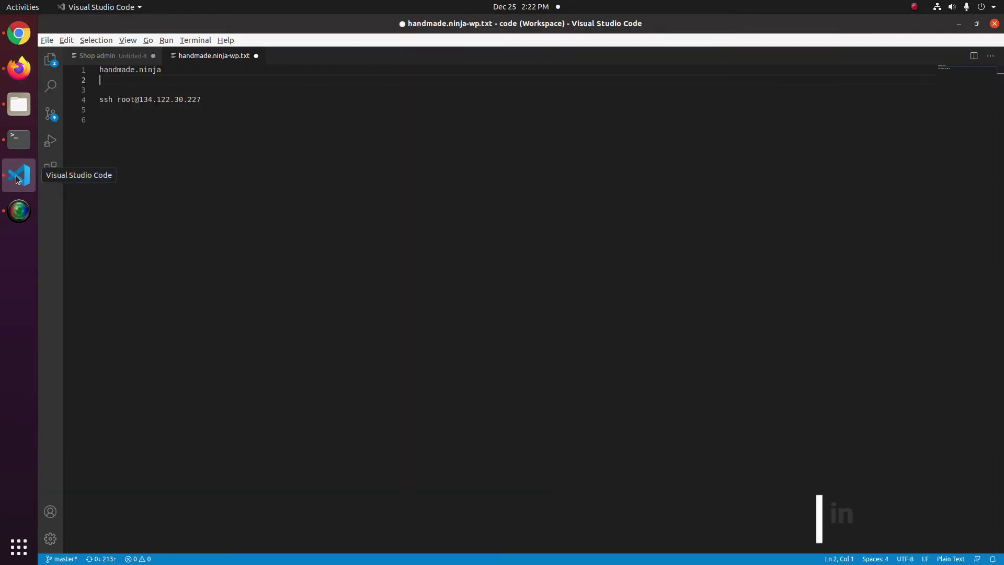
left_click(159, 71)
key("shift+Home")
key("ctrl+c")
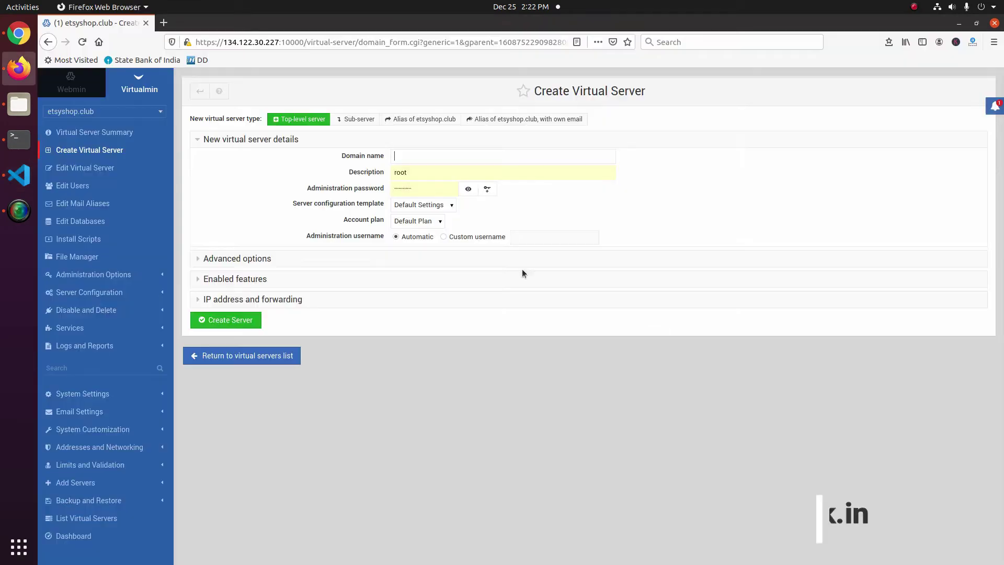
left_click(433, 160)
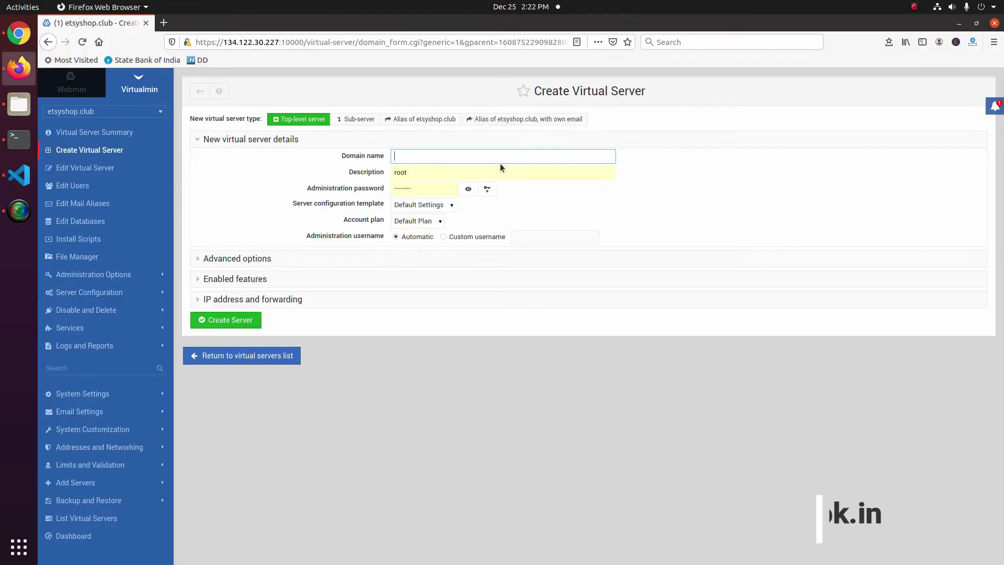
Enter handmade.ninja as the domain name and 'handmade.ninja hosting' as the description.
key("ctrl+v")
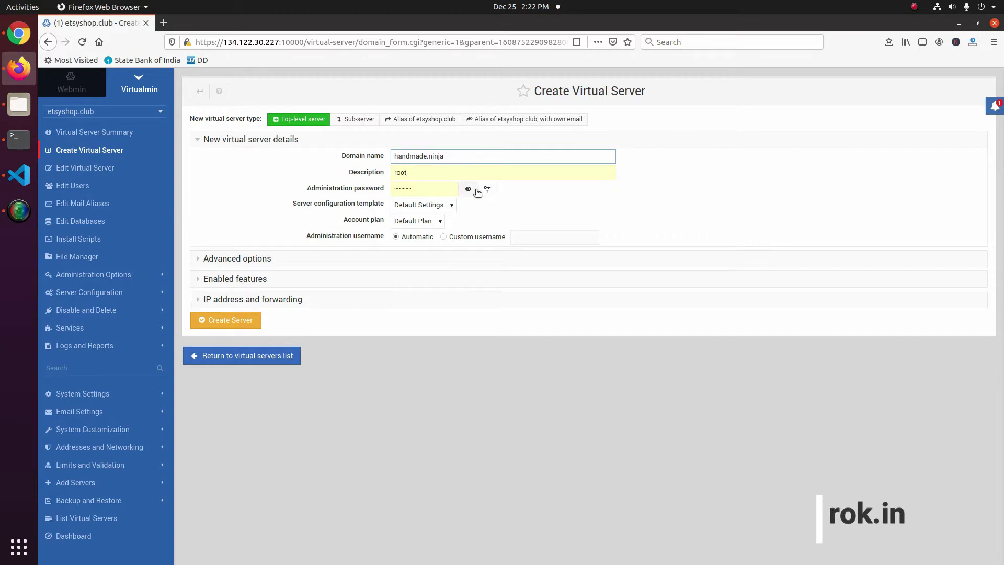
double_click(446, 188)
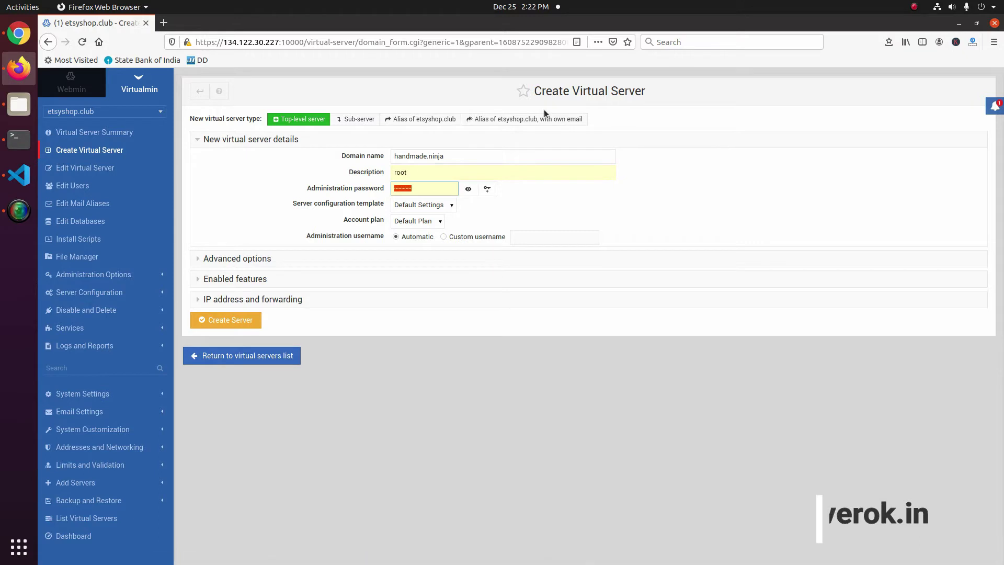
key("BackSpace")
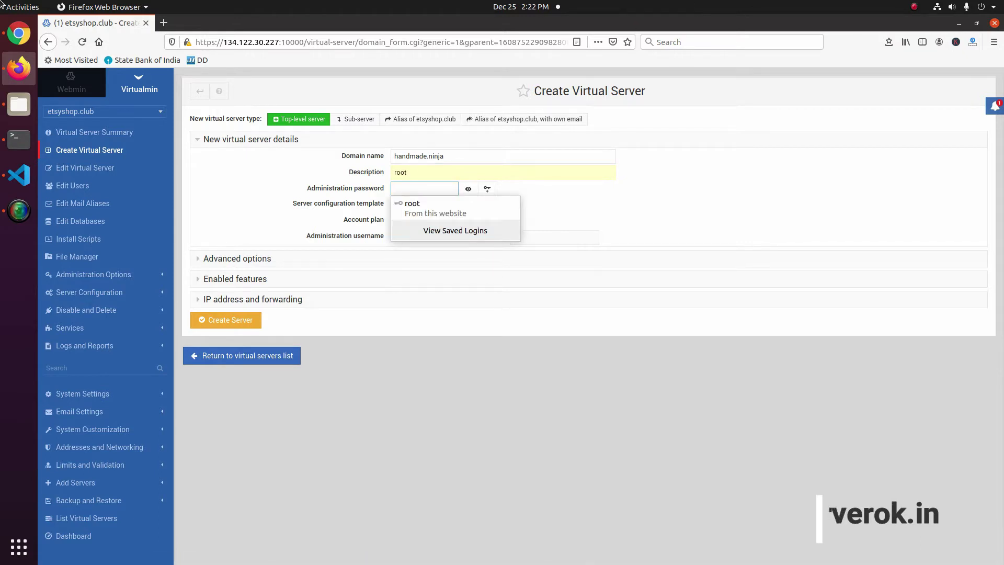
left_click_drag(453, 156, 301, 150)
key("ctrl+c")
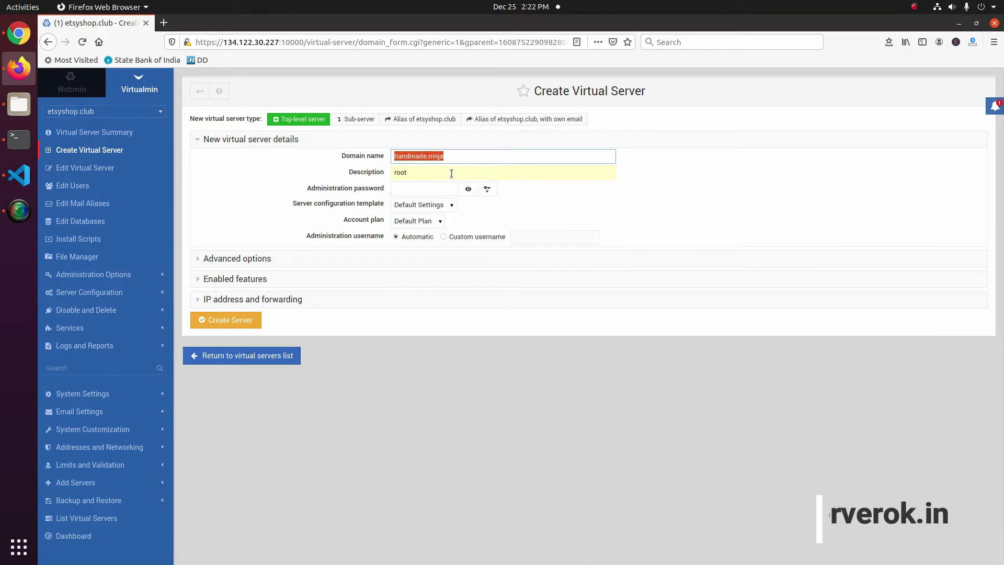
key("Tab")
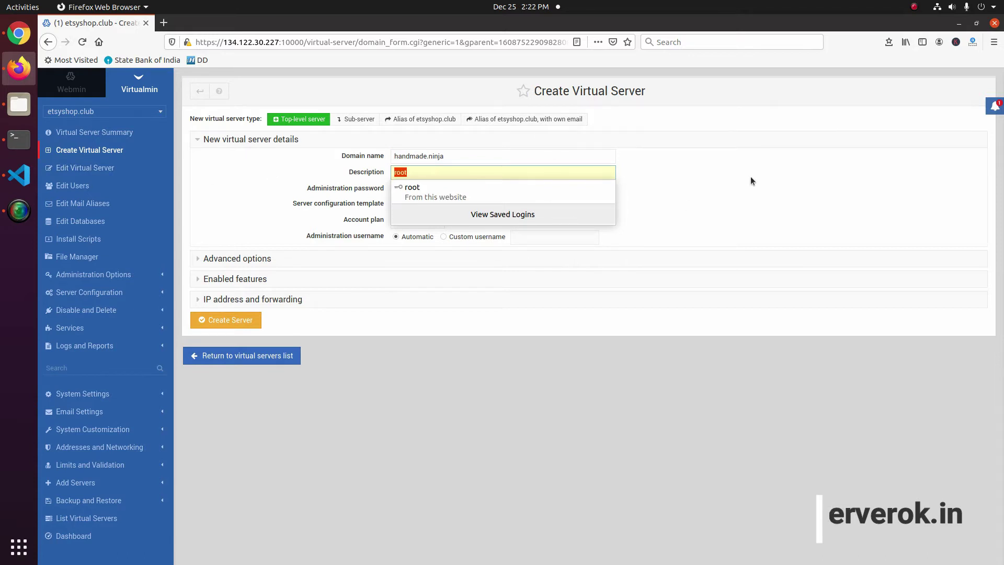
key("ctrl+v")
type("hosting")
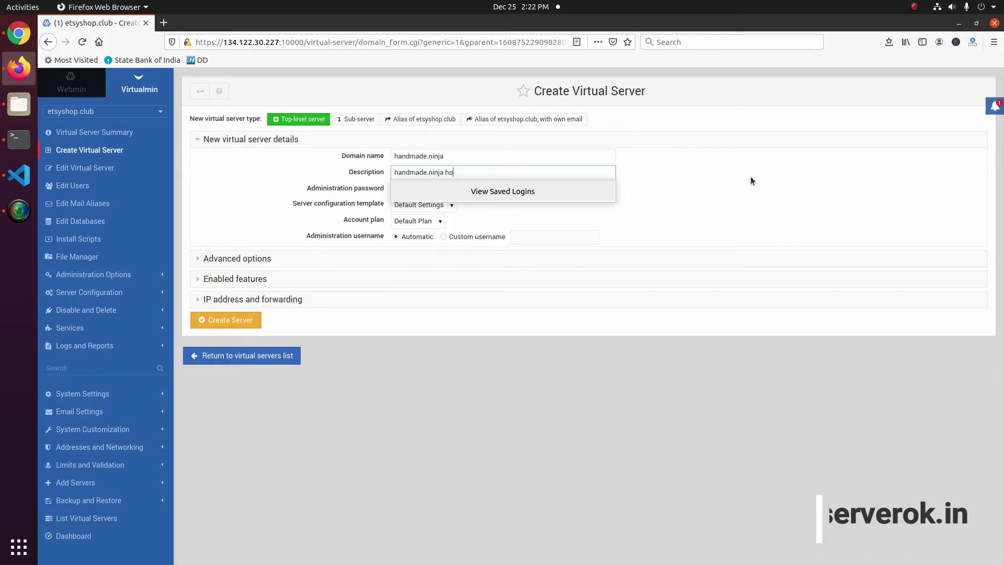
key("Tab")
Generate a random administration password, show it as plain text, and copy it.
left_click(487, 188)
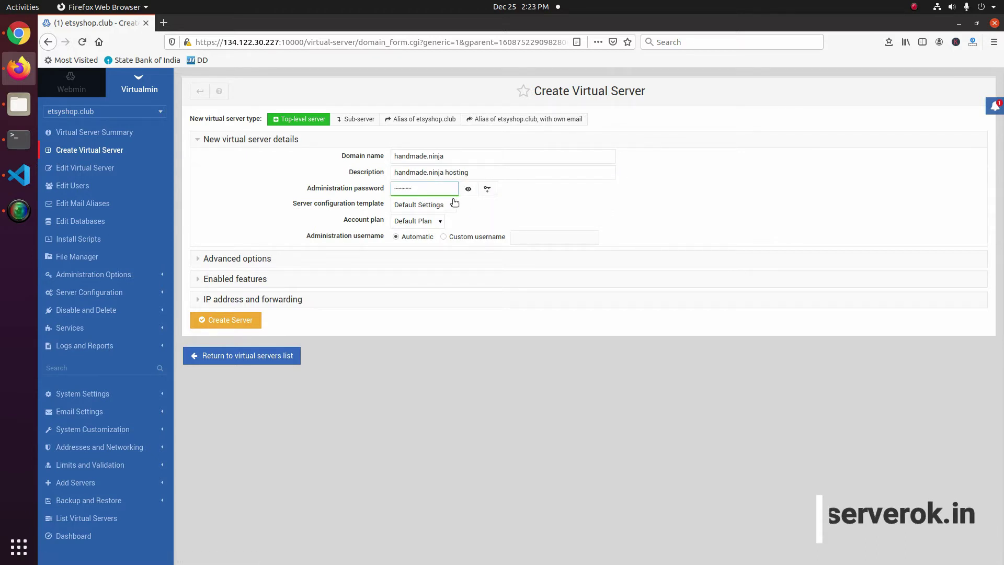
left_click(468, 188)
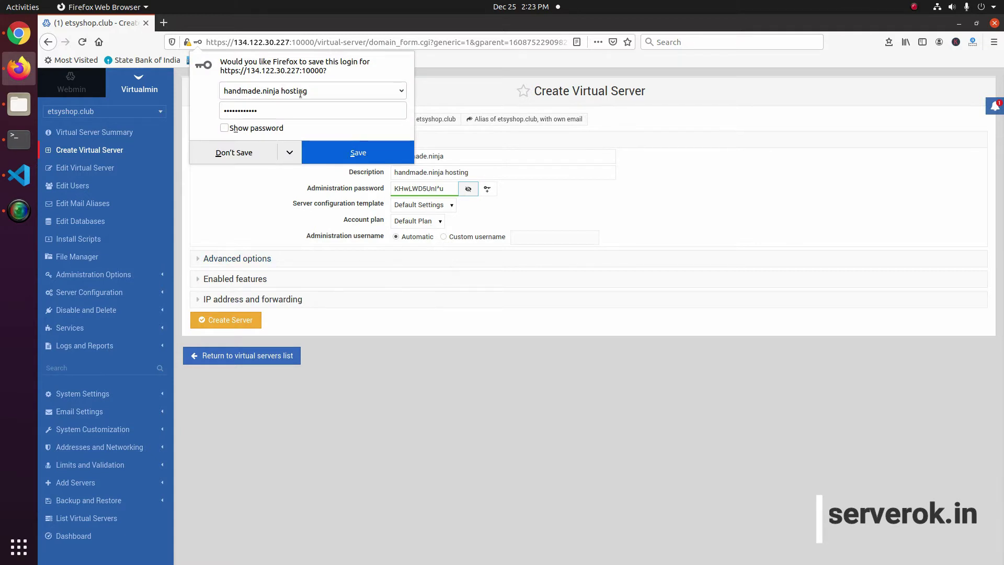
left_click(241, 152)
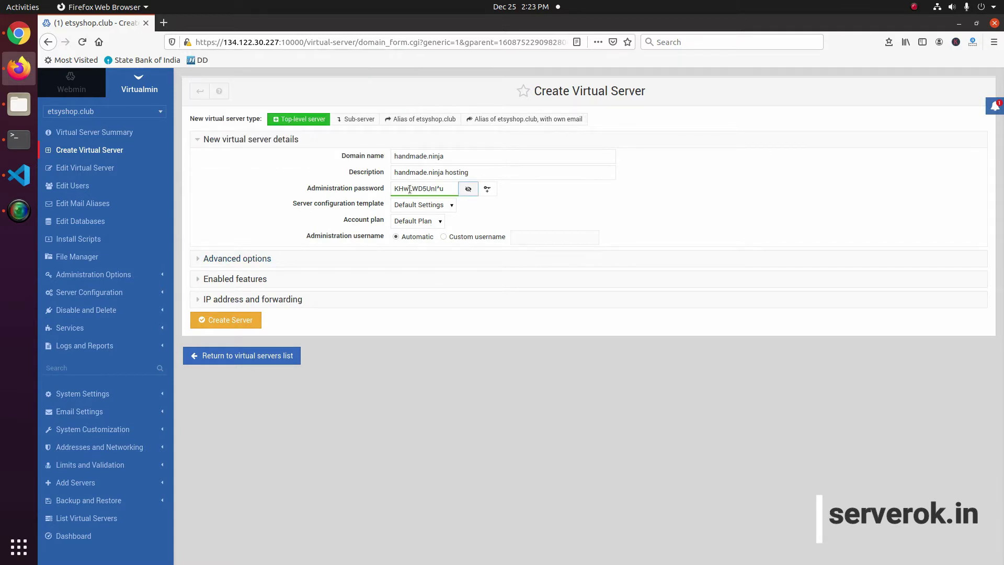
double_click(412, 188)
left_click(413, 189)
key("ctrl+a")
key("ctrl+c")
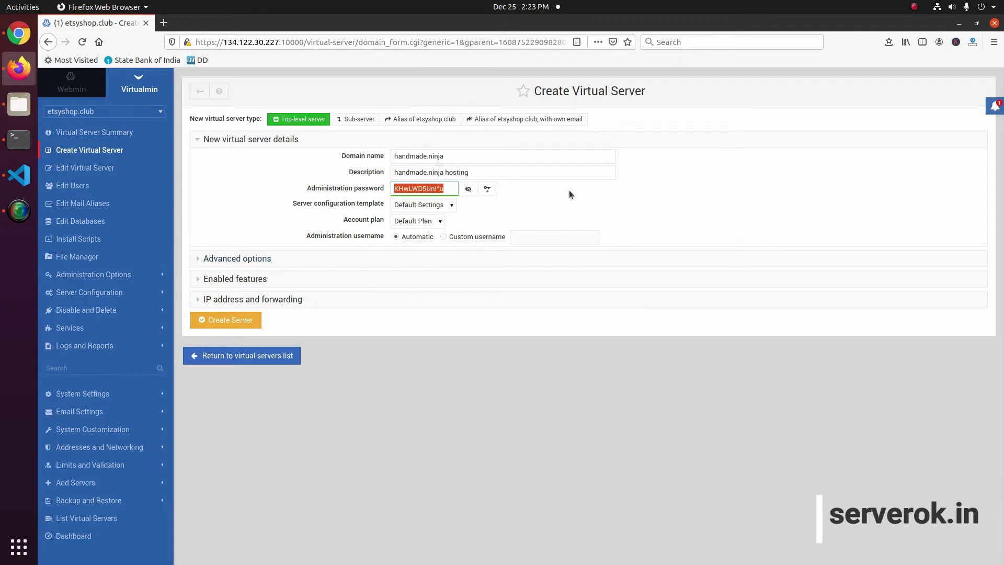
left_click(15, 169)
Paste the generated password into handmade.ninja-wp.txt below the ssh line.
left_click(368, 197)
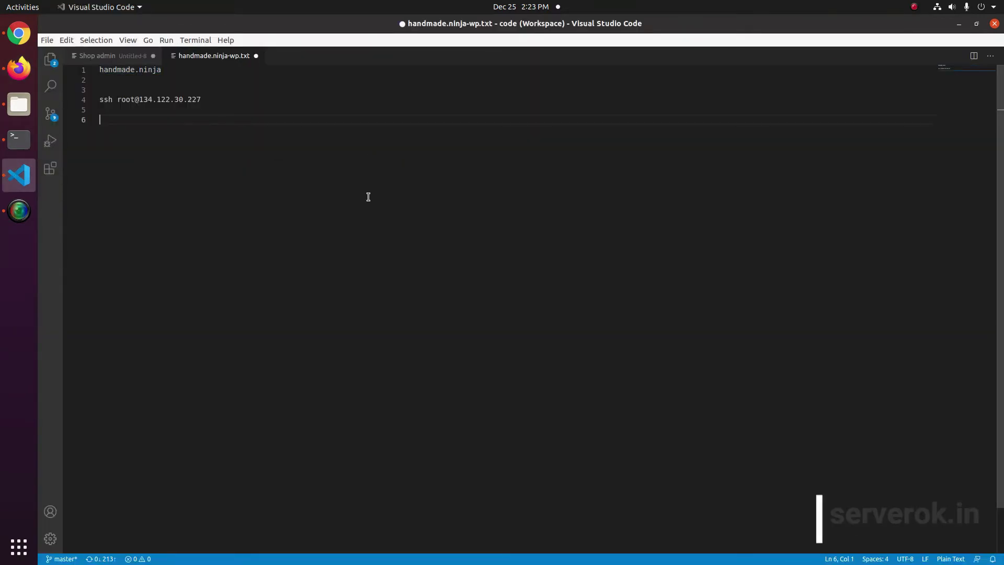
key("Return")
key("Return")
key("ctrl+v")
key("Return")
key("alt+Tab")
left_click_drag(300, 238, 381, 235)
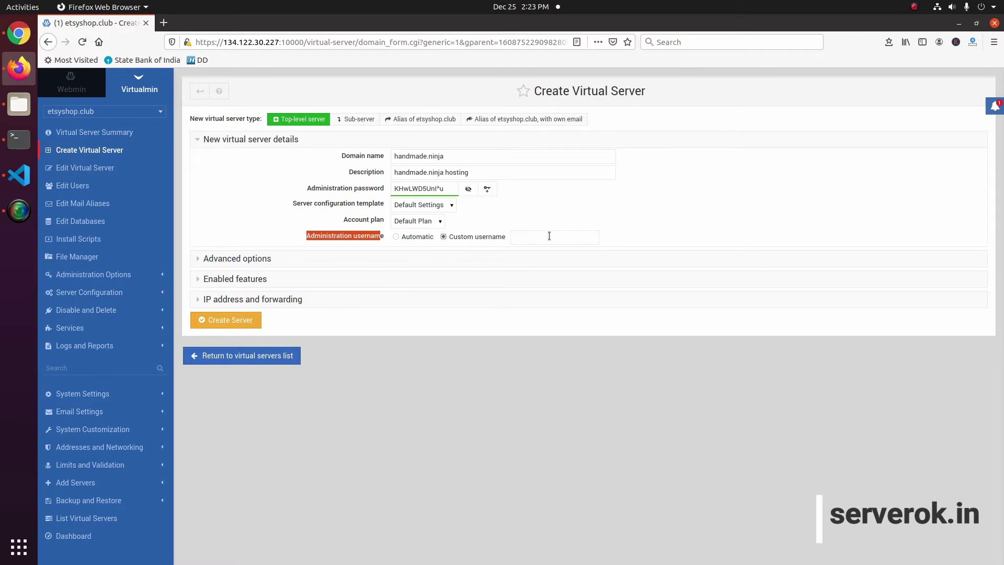
Set the administration username to the custom value 'handmade'.
double_click(402, 157)
key("ctrl+c")
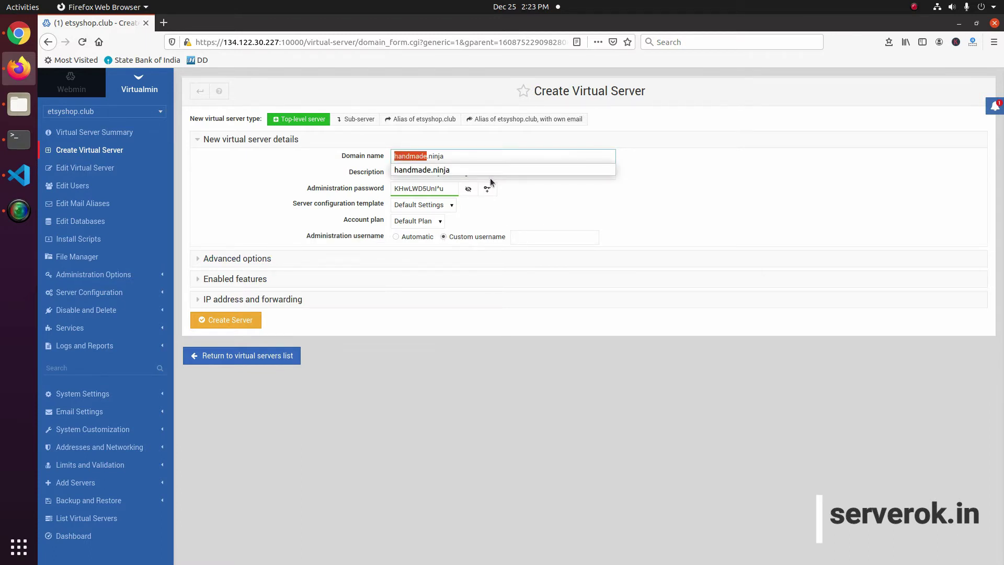
left_click(532, 240)
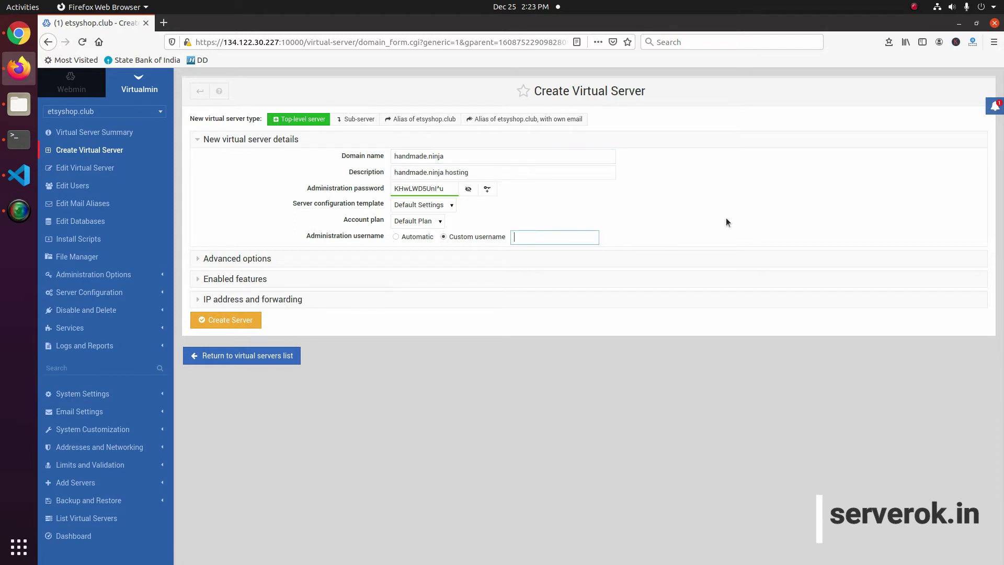
key("ctrl+v")
Expand Advanced options and Enabled features and review the Setup SSL website option.
left_click(234, 258)
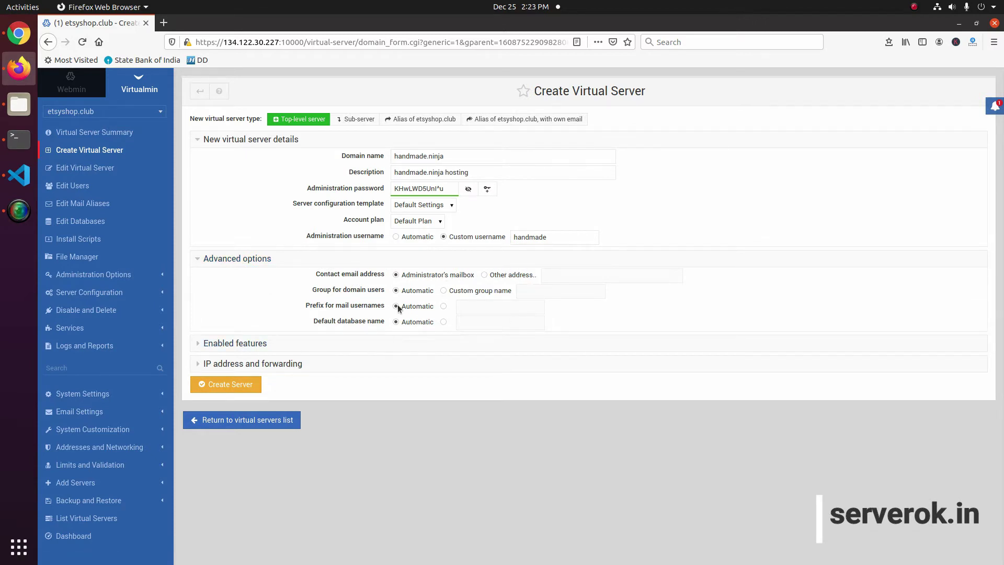
left_click(260, 343)
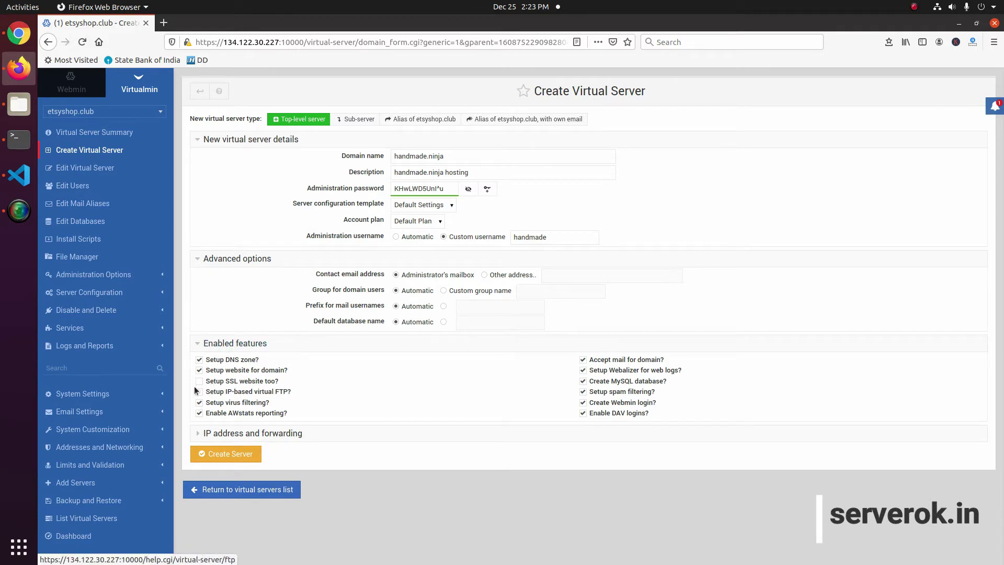
left_click_drag(231, 381, 306, 381)
left_click_drag(149, 383, 208, 377)
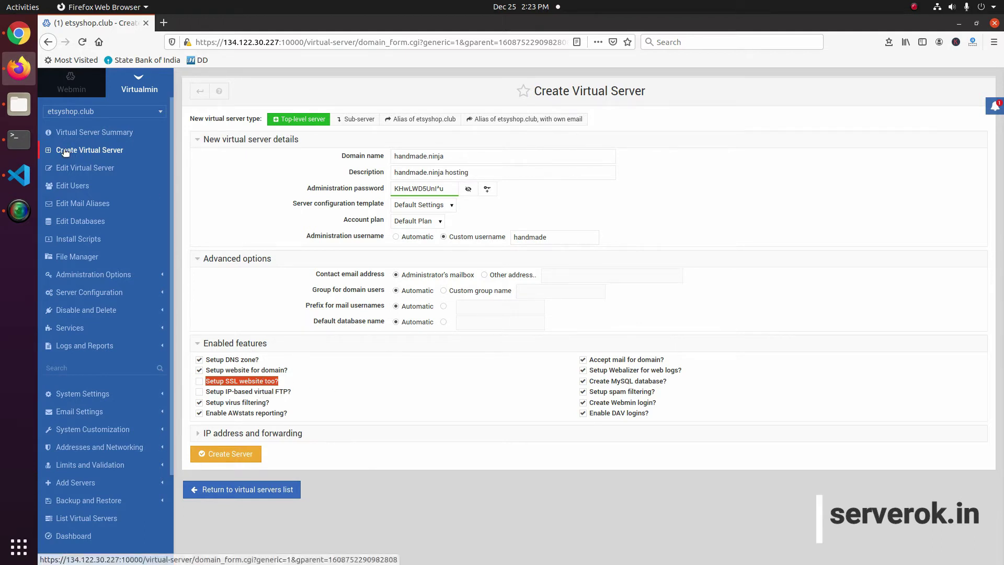
left_click(19, 139)
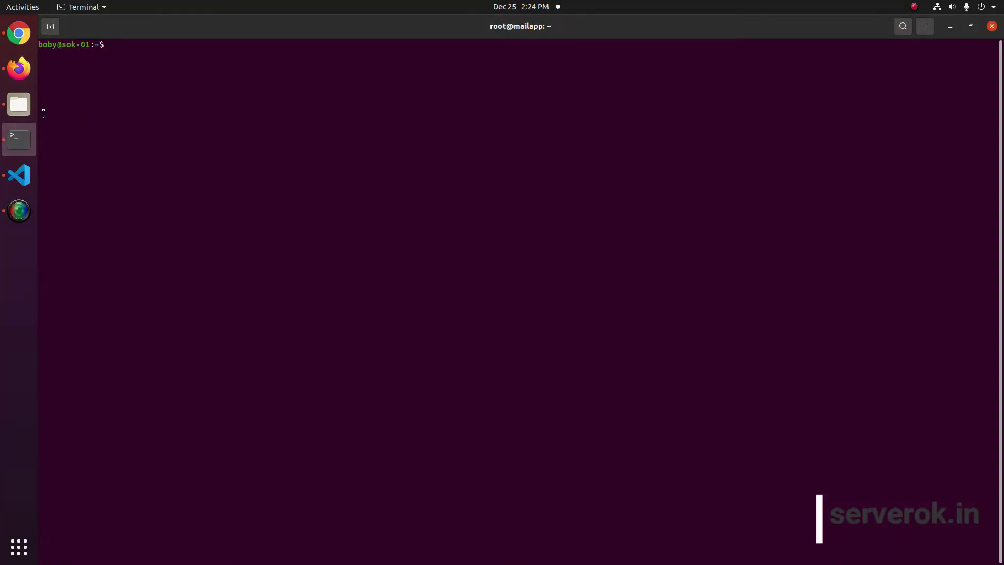
Run nslookup on handmade.ninja and confirm it resolves to 134.122.30.227.
left_click(19, 176)
left_click_drag(163, 77, 100, 71)
left_click(19, 140)
type("nsl")
key("BackSpace")
key("BackSpace")
key("BackSpace")
type("nslookup")
type("handmade.ninja")
key("Return")
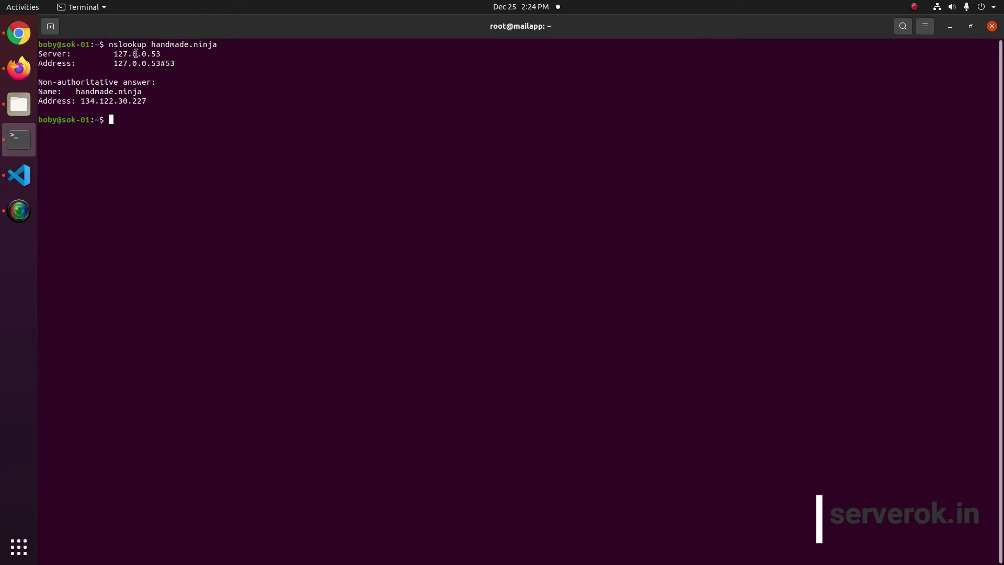
double_click(86, 100)
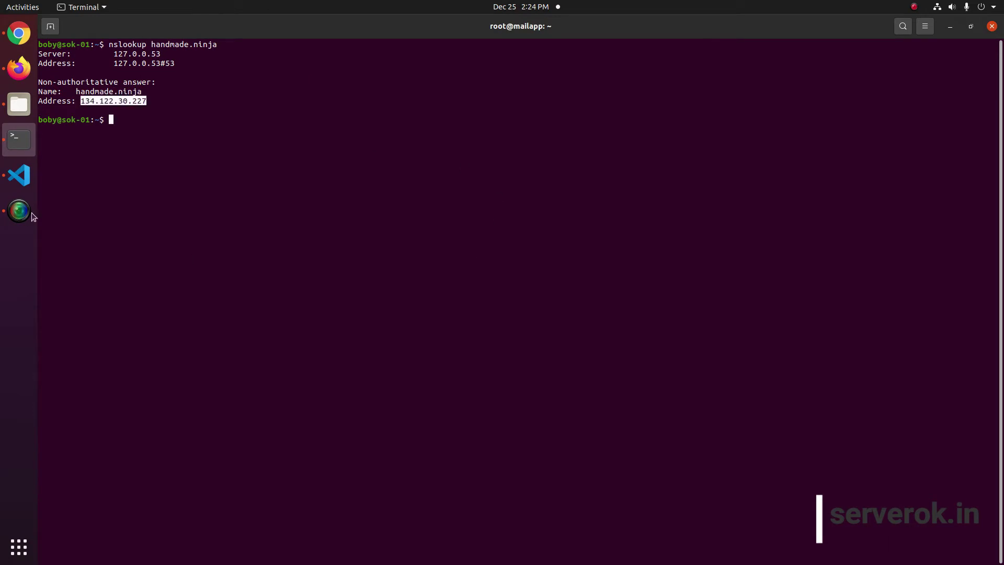
left_click(19, 68)
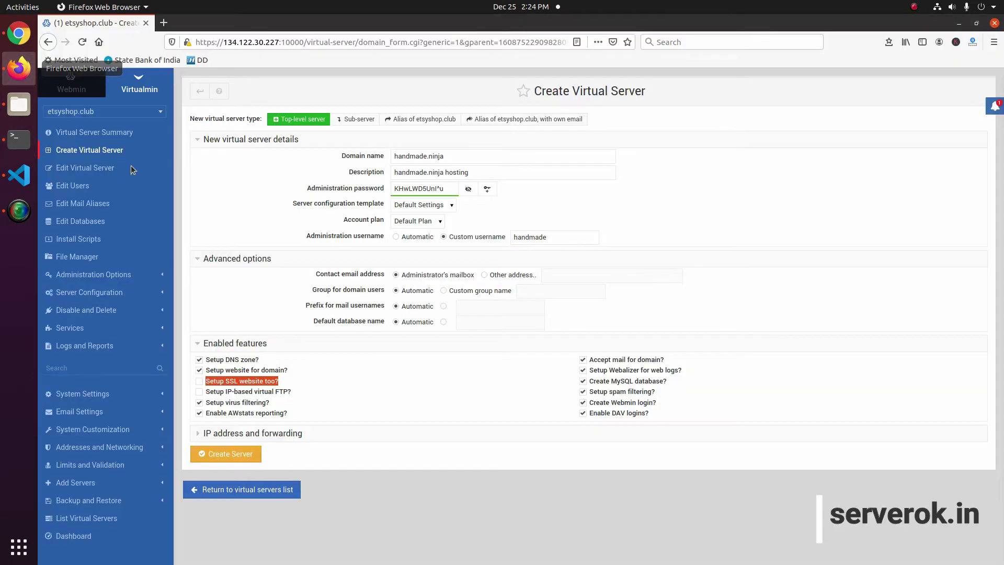
Keep SSL website enabled, expand IP address and forwarding, and create the handmade.ninja server.
left_click(205, 383)
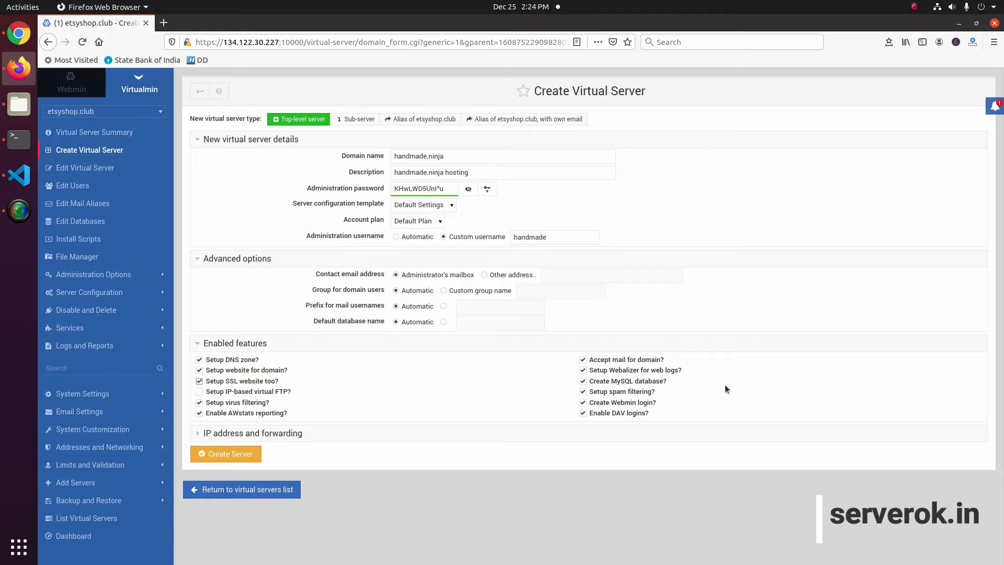
left_click(220, 434)
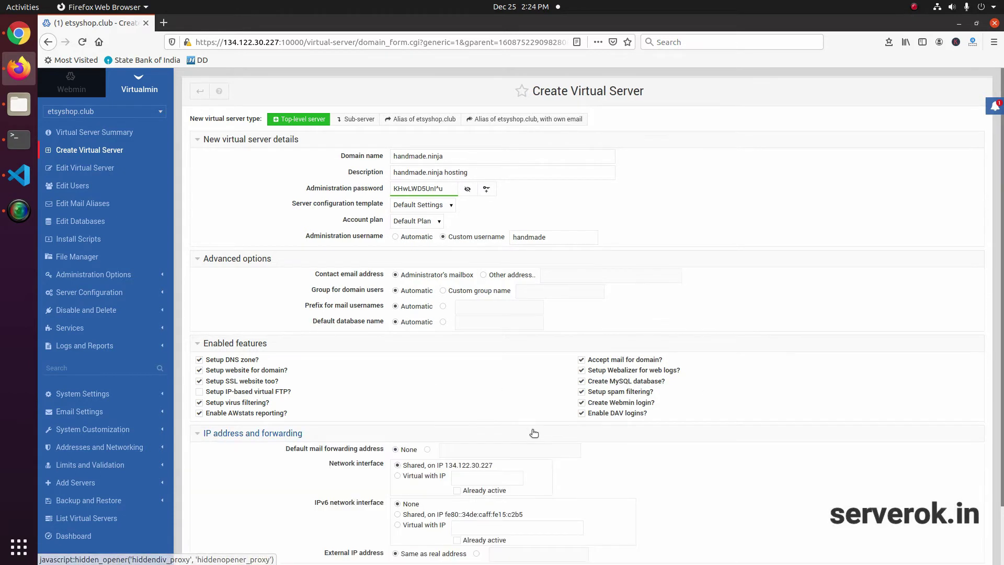
scroll(607, 398, "down", 2)
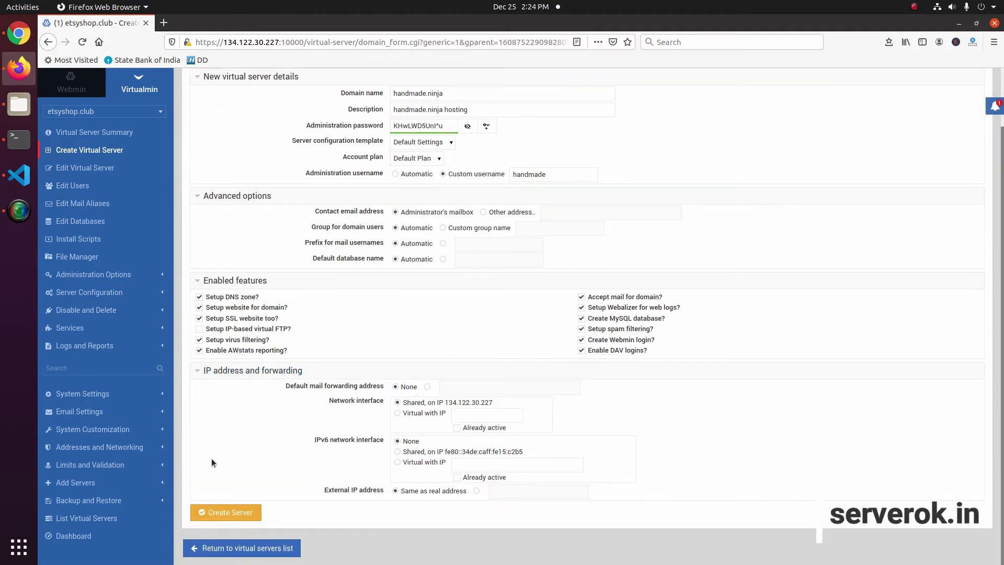
left_click(192, 516)
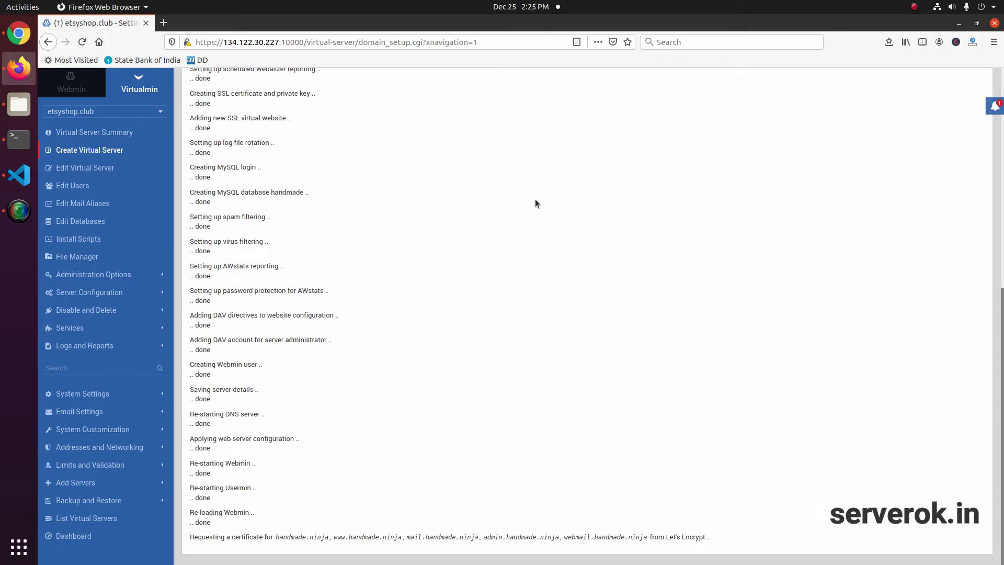
Copy mail.handmade.ninja from the Let's Encrypt certificate request line in the setup log.
left_click_drag(202, 537, 420, 539)
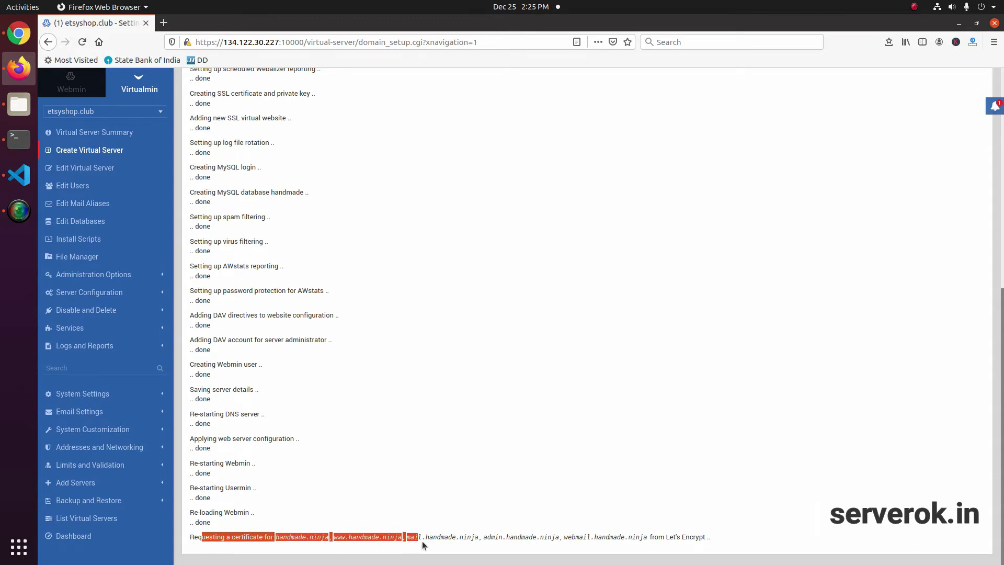
left_click_drag(541, 537, 576, 538)
left_click_drag(408, 538, 417, 539)
left_click_drag(333, 538, 709, 538)
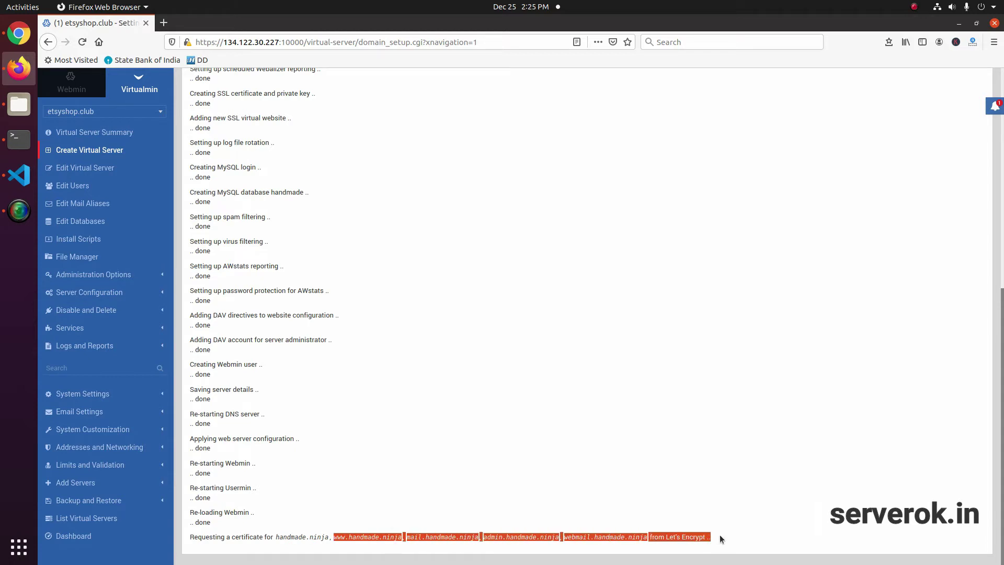
left_click(694, 535)
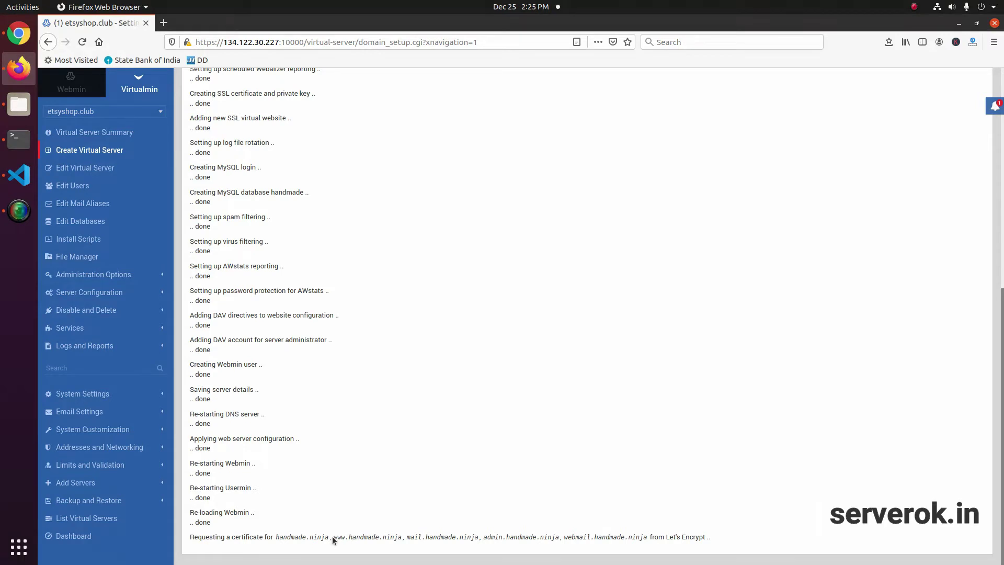
left_click_drag(349, 538, 476, 536)
right_click(455, 535)
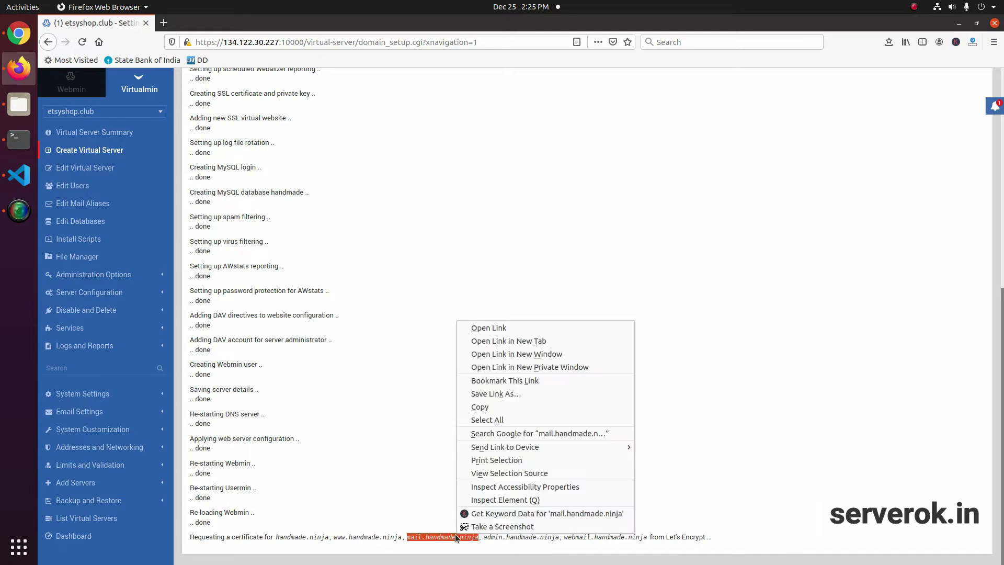
left_click(485, 405)
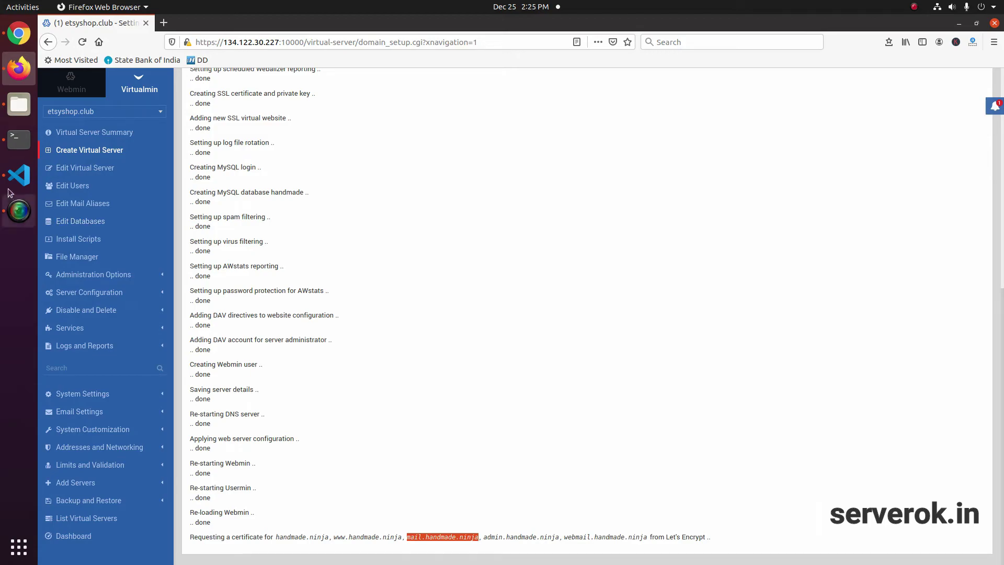
left_click(19, 140)
Enter the command nslookup mail.handmade.ninja in the terminal.
type("ns")
key("BackSpace")
key("BackSpace")
type("nslookup")
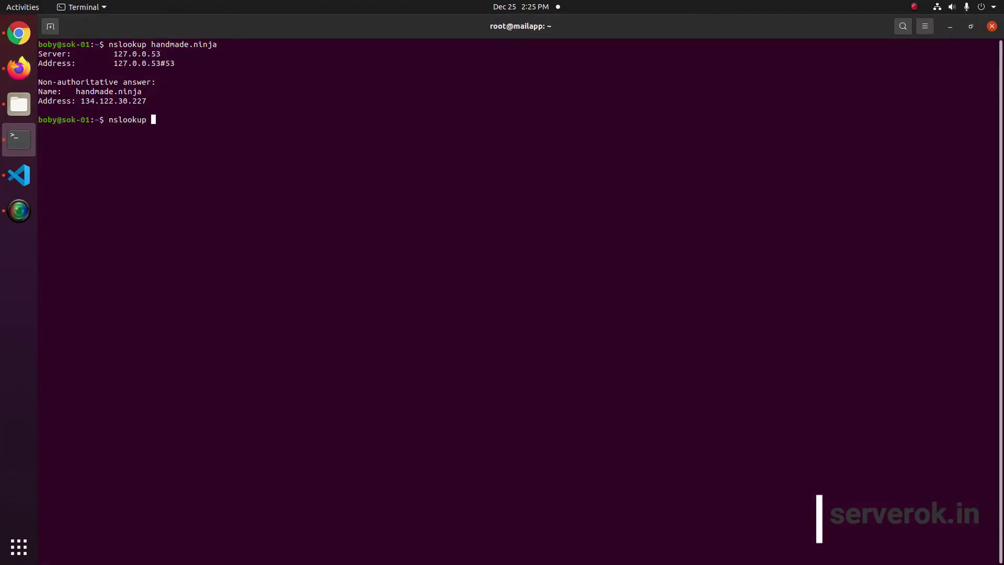
key("ctrl+shift+v")
key("alt+Tab")
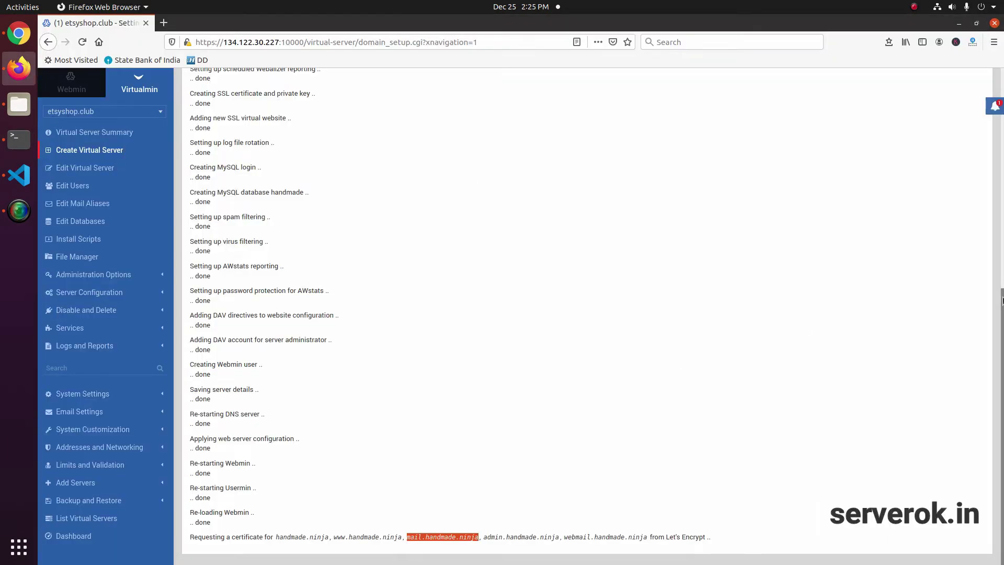
mouse_move(1003, 382)
left_mouse_down()
mouse_move(1002, 161)
mouse_move(1002, 382)
left_mouse_up()
left_click(502, 537)
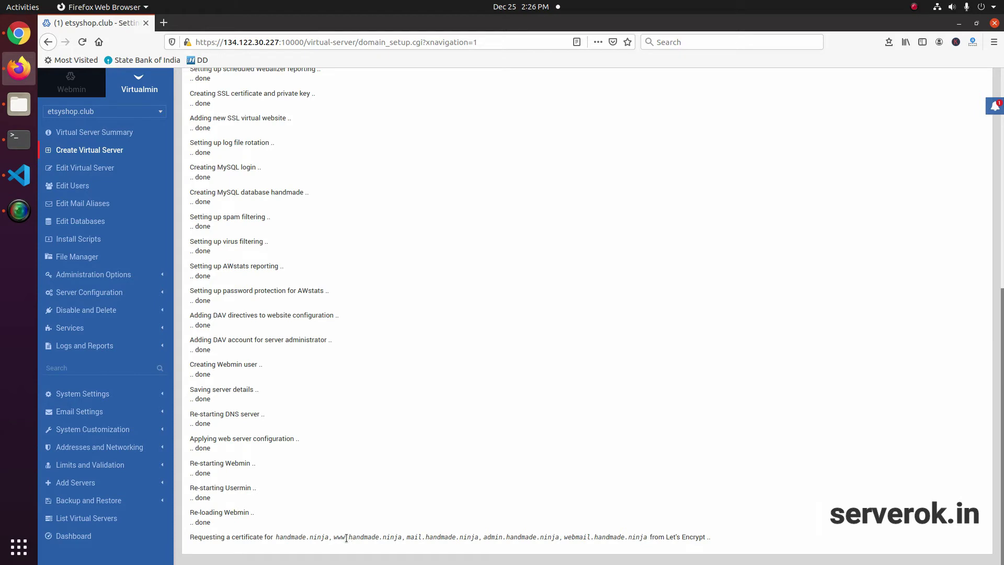
left_click_drag(334, 541, 406, 543)
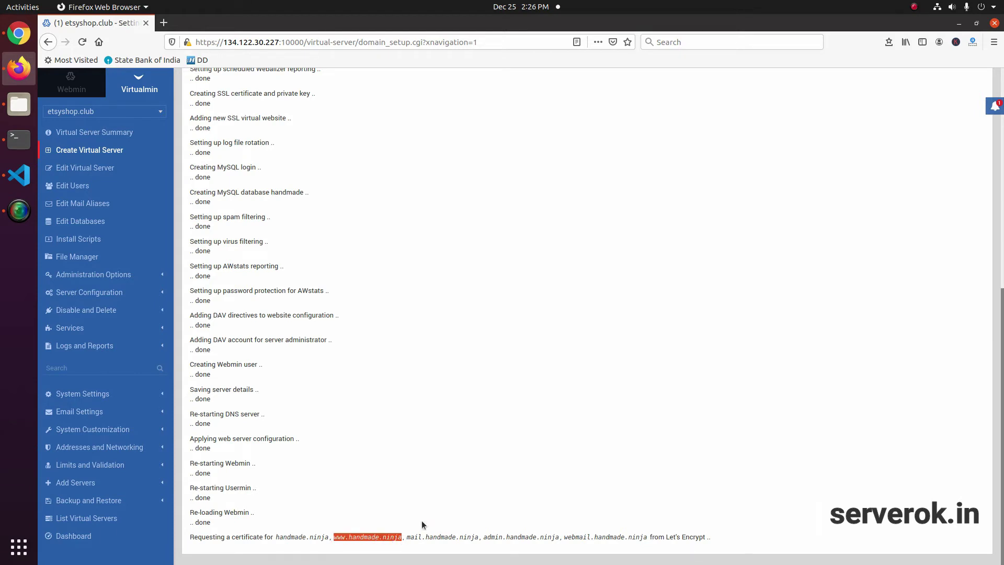
key("ctrl+t")
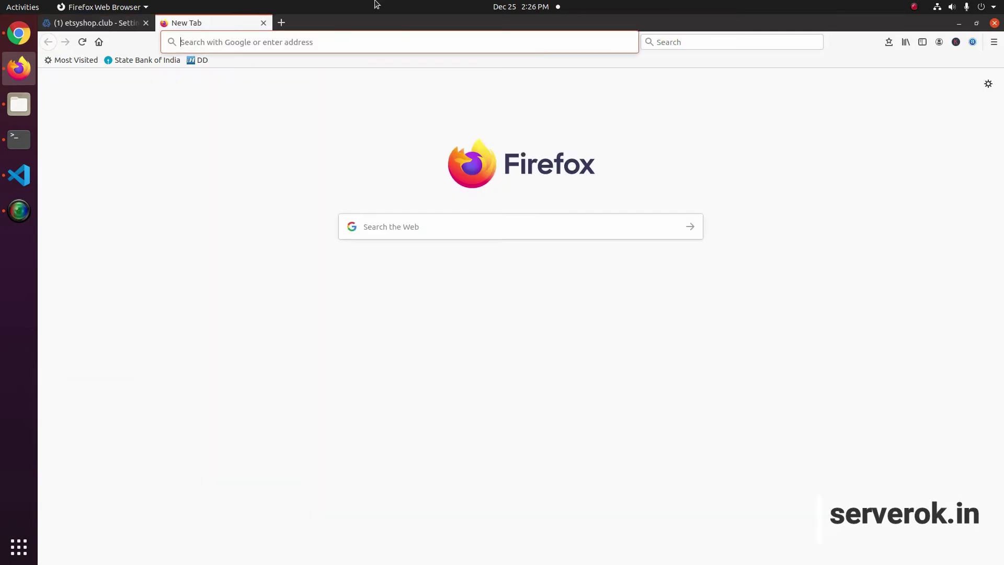
key("ctrl+v")
key("Return")
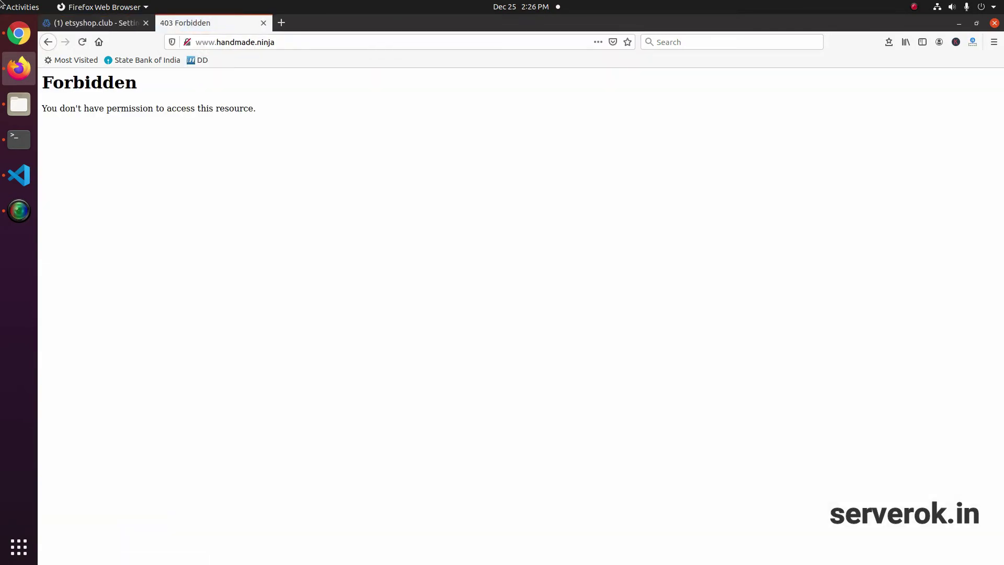
left_click_drag(73, 84, 361, 149)
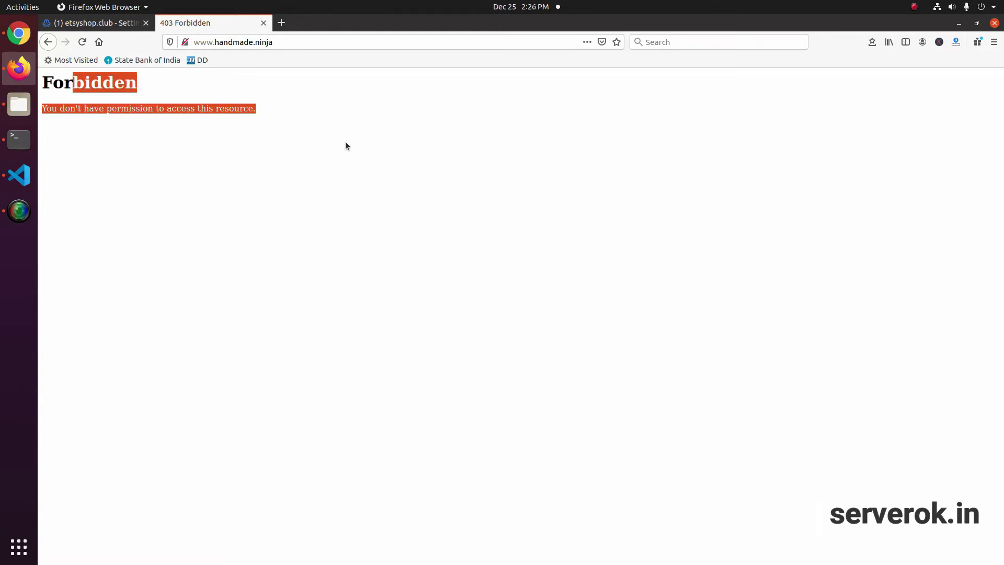
left_click(19, 140)
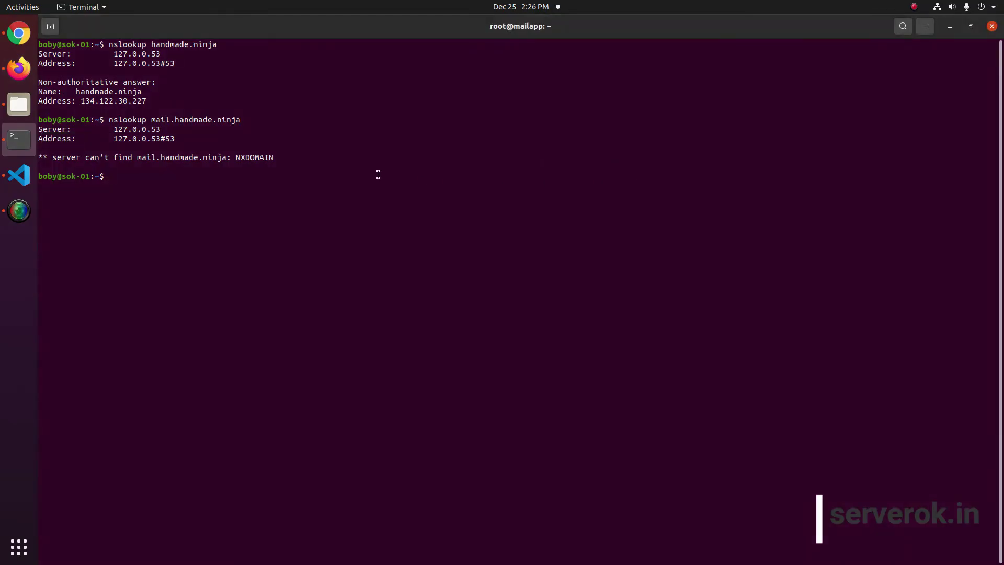
Copy the server IP 134.122.30.227 from the terminal output and start typing 'ssh root@'.
double_click(177, 45)
right_click(177, 45)
double_click(109, 92)
left_click(108, 103)
double_click(108, 102)
right_click(108, 102)
left_click(131, 124)
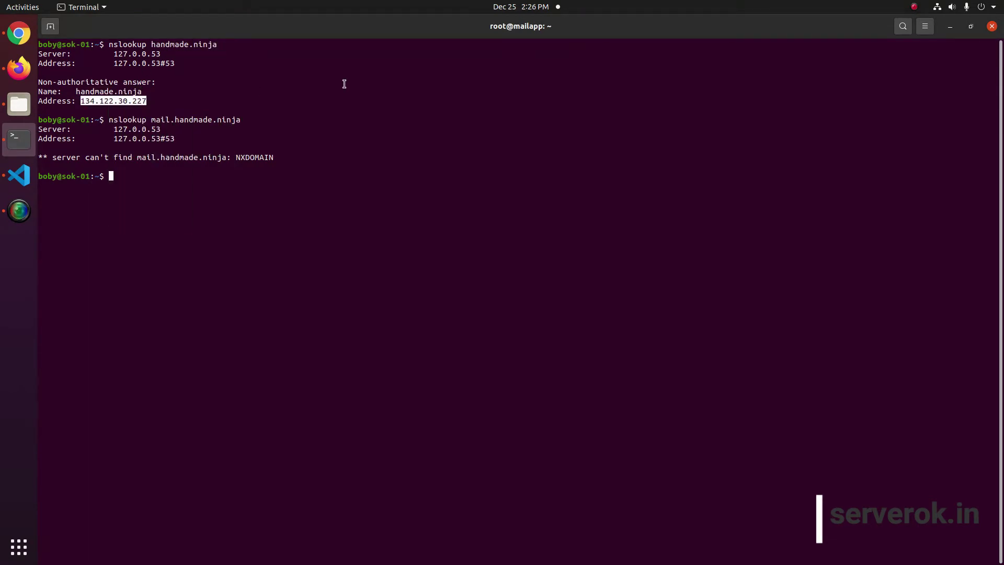
type("ssh root@134.122.30.227")
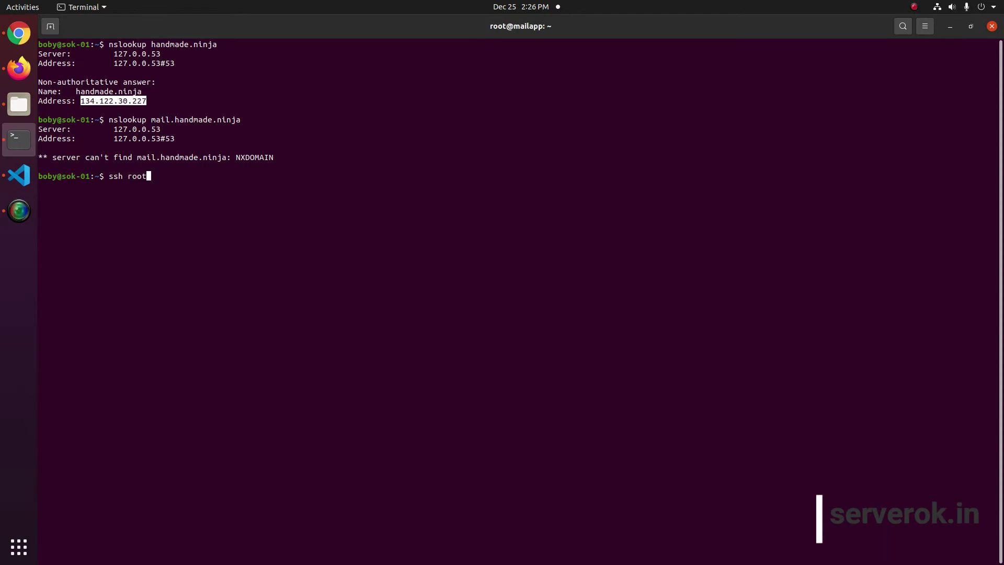
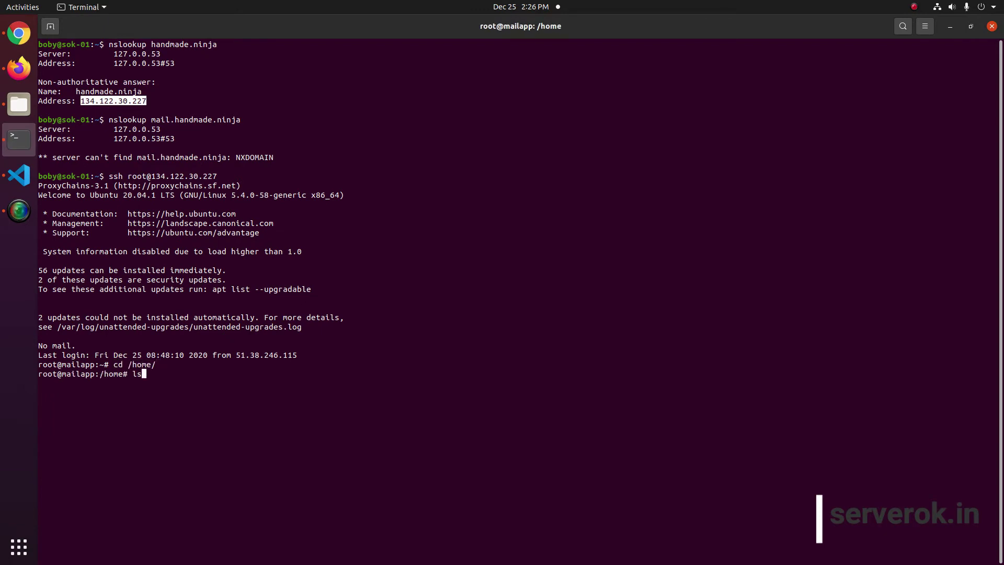
Run ls -la in /home, start a cd command, and select the 'handmade' folder name from the listing.
type("a")
key("Return")
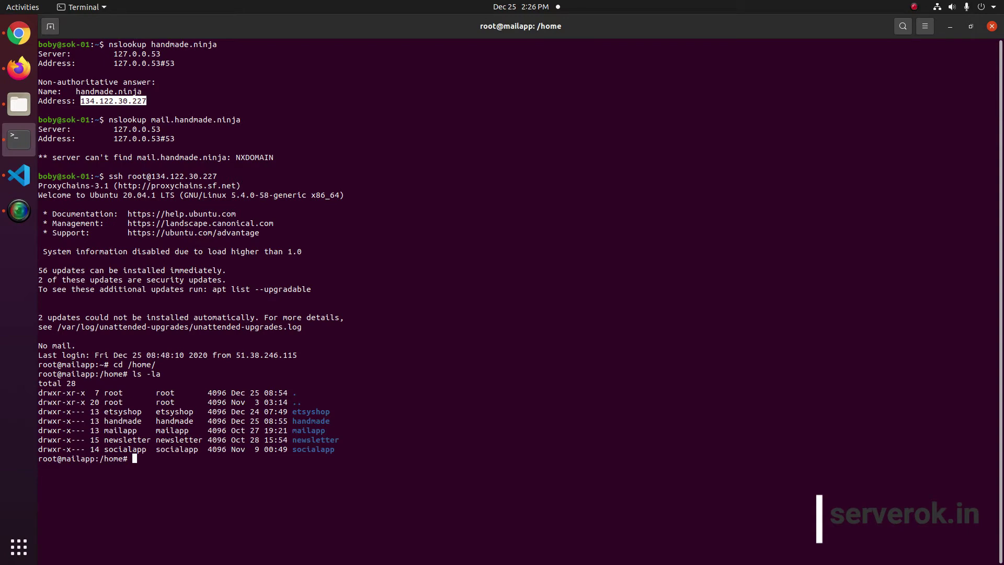
type("cd")
double_click(312, 420)
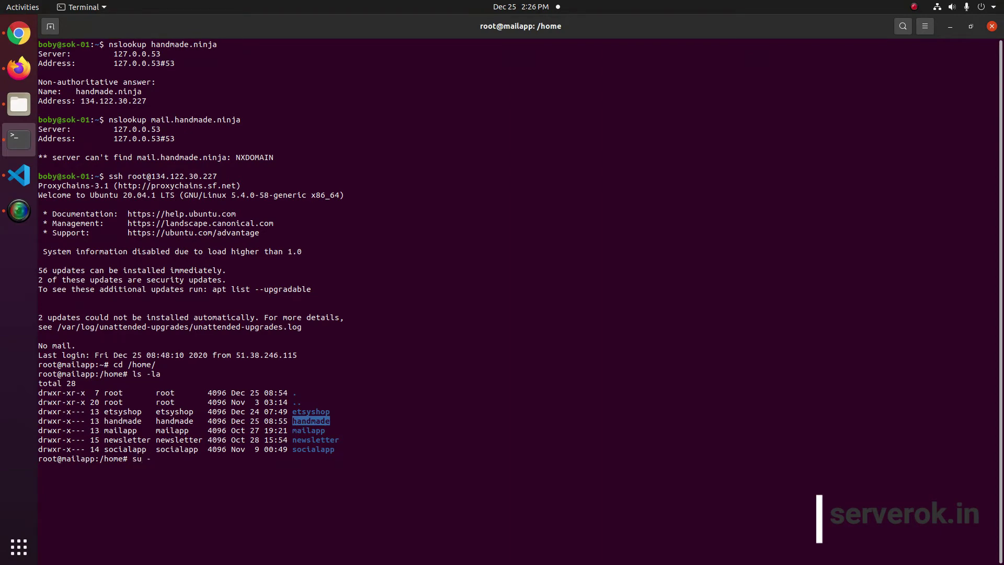
Switch to the handmade user with su and list its home directory.
double_click(123, 421)
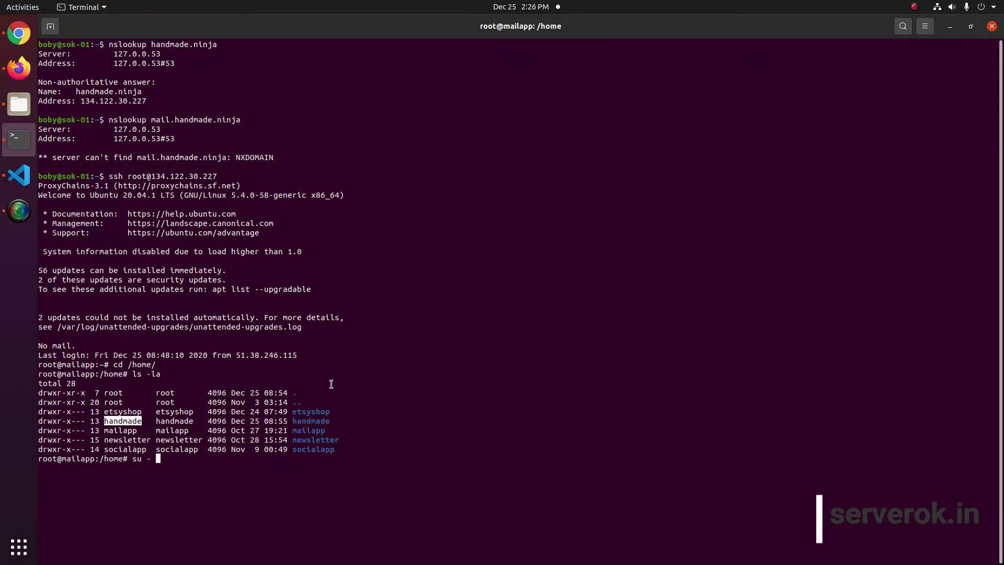
middle_click(656, 342)
key("Return")
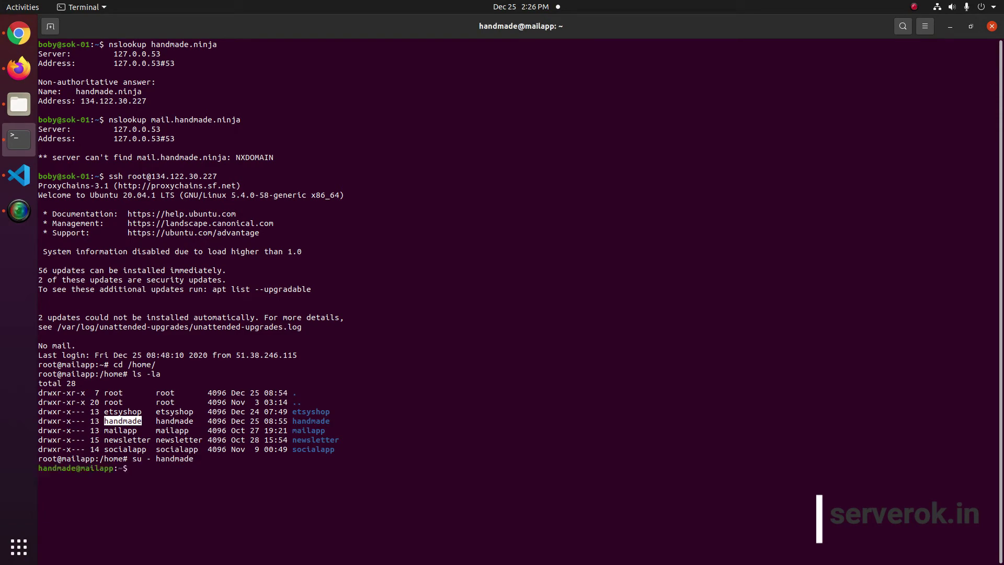
type("ls -la")
key("Return")
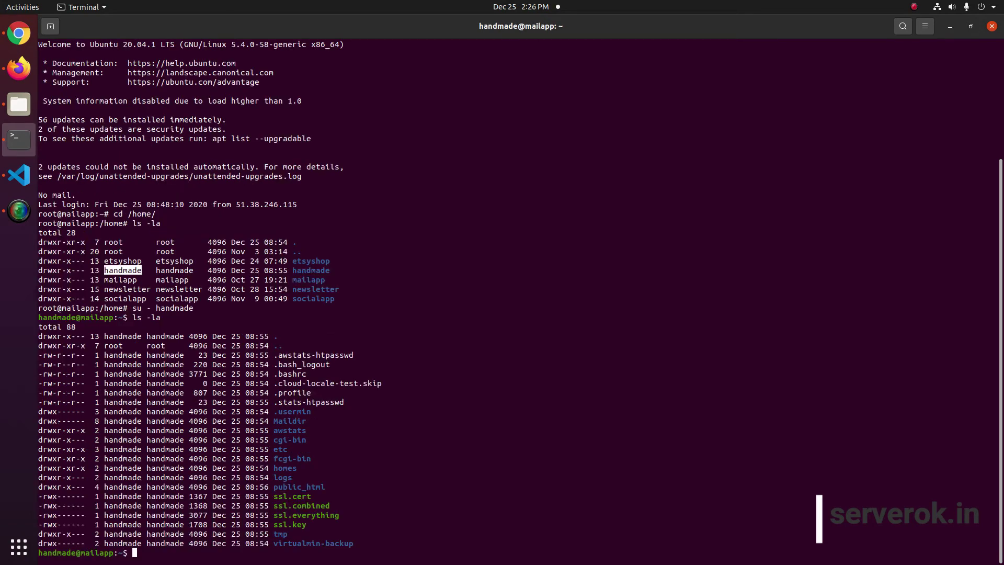
type("cd pu")
key("Tab")
key("Return")
type("ls -la")
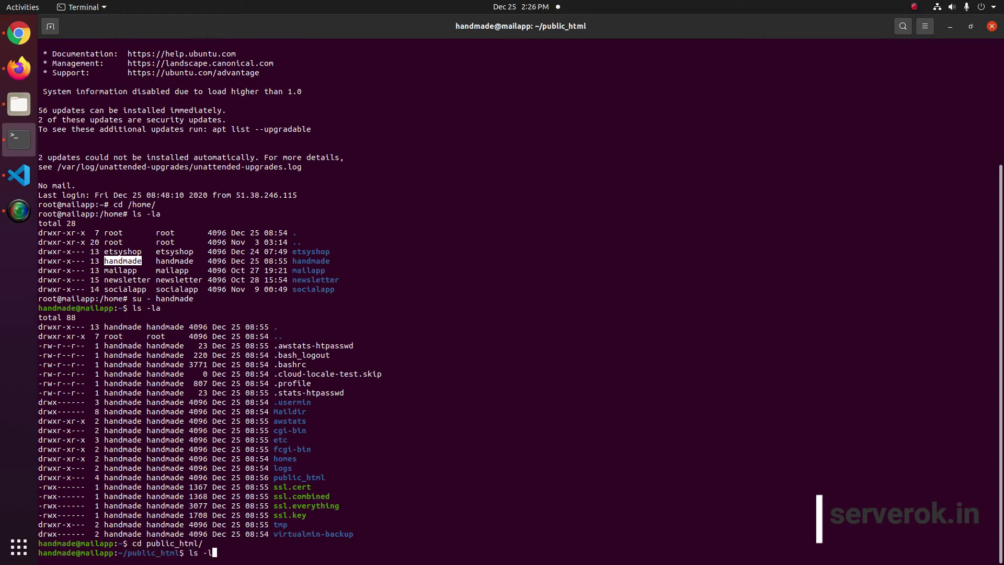
key("Return")
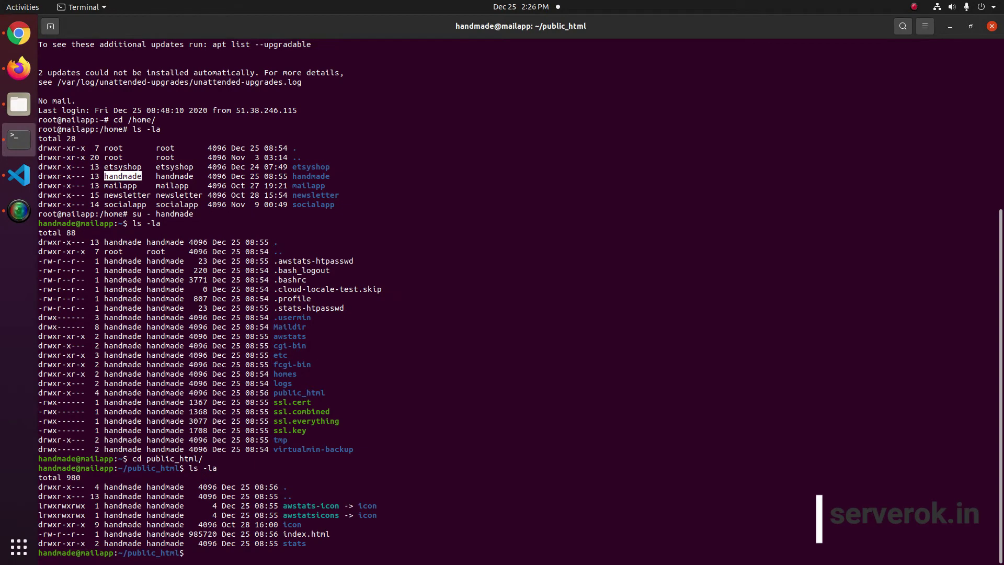
key("alt+Tab")
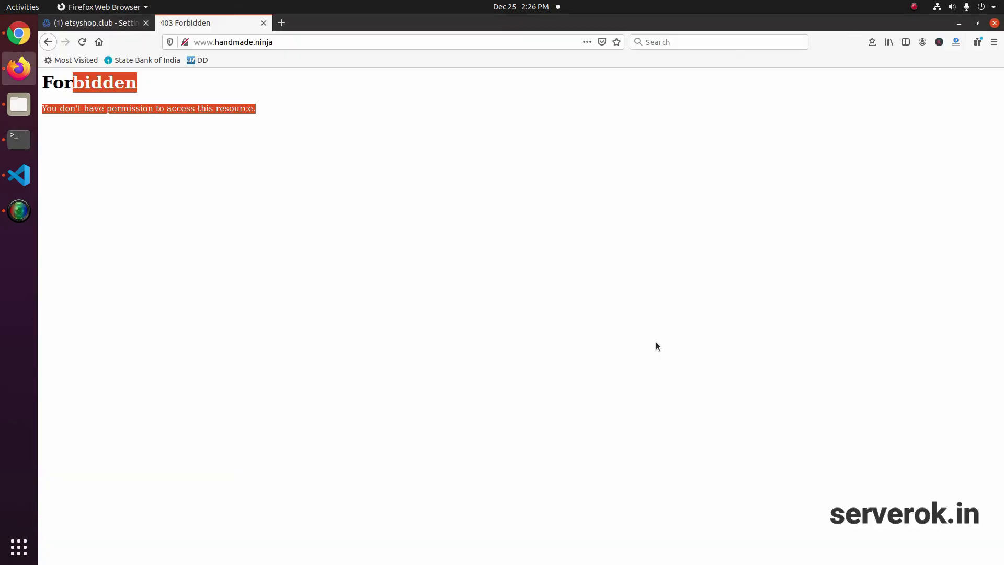
left_click(82, 41)
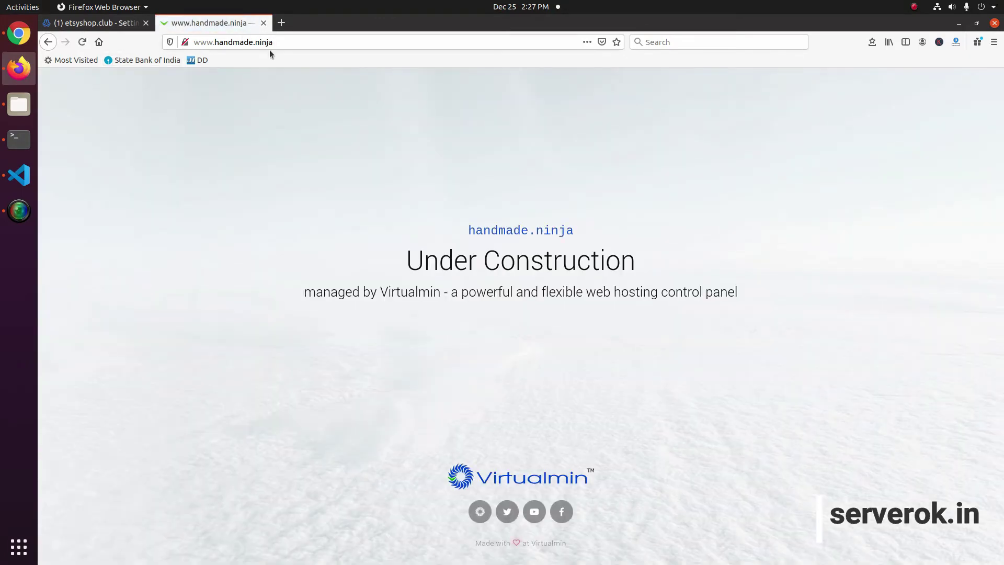
Replace index.html's entire contents with the word 'Welcome' in vi and save.
key("alt+Tab")
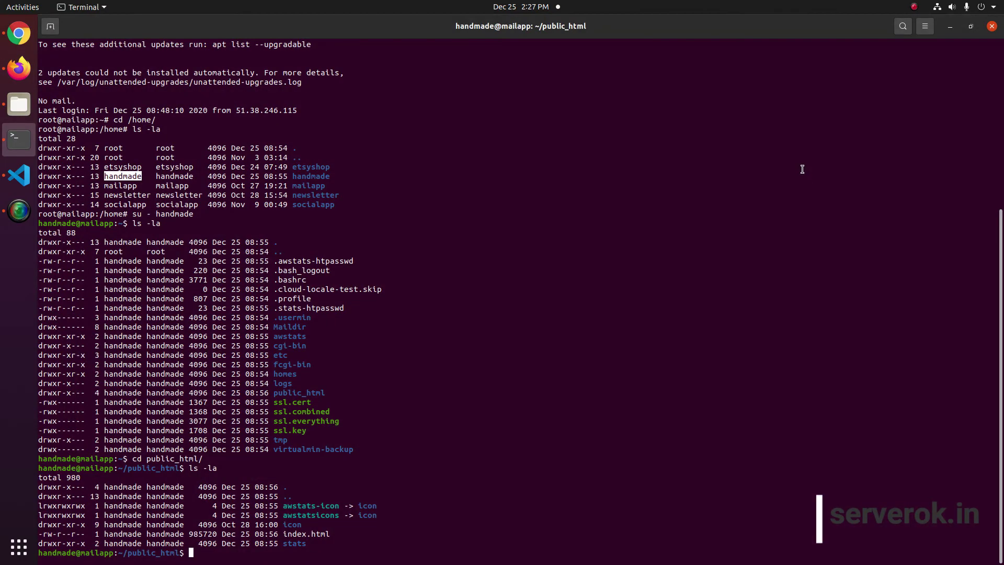
type("vi inde")
key("Tab")
key("Return")
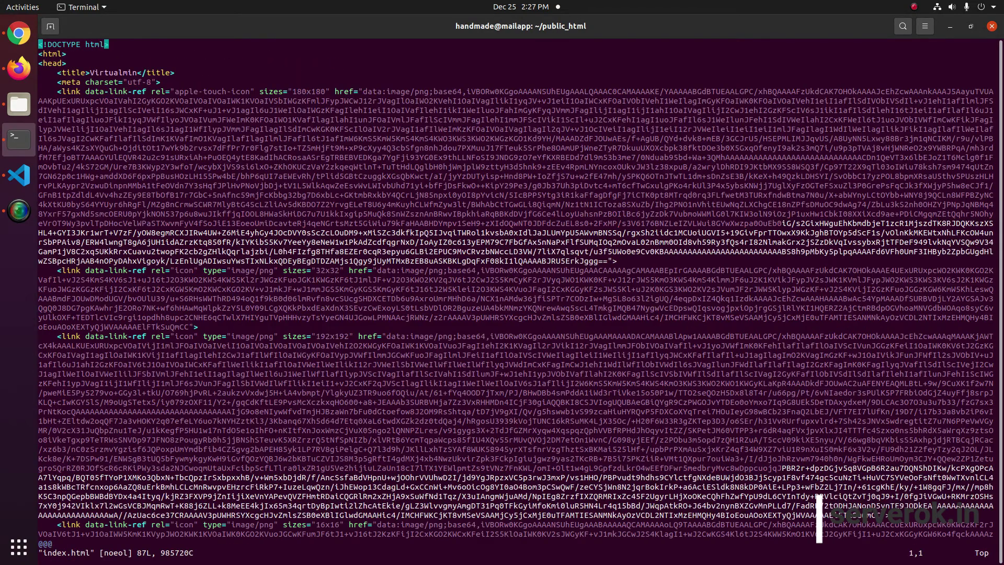
key("shift+g")
type("iWelcome")
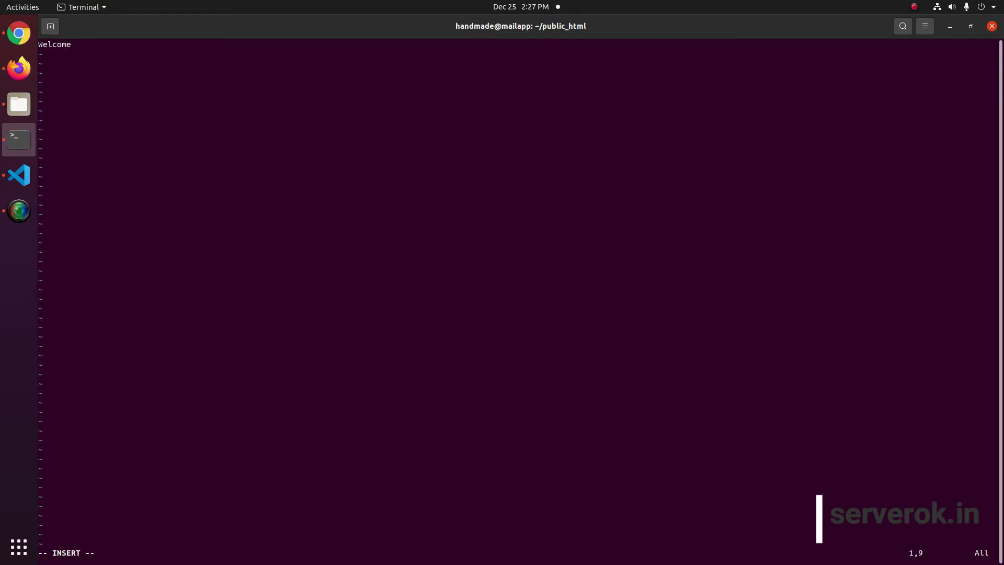
key("Escape")
type(":wq")
key("Return")
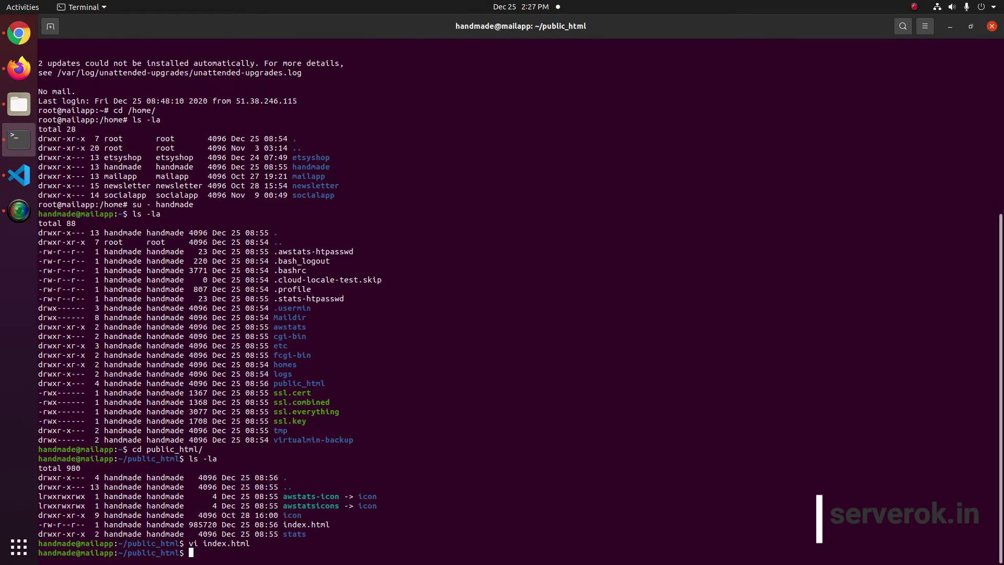
key("alt+Tab")
left_click(82, 42)
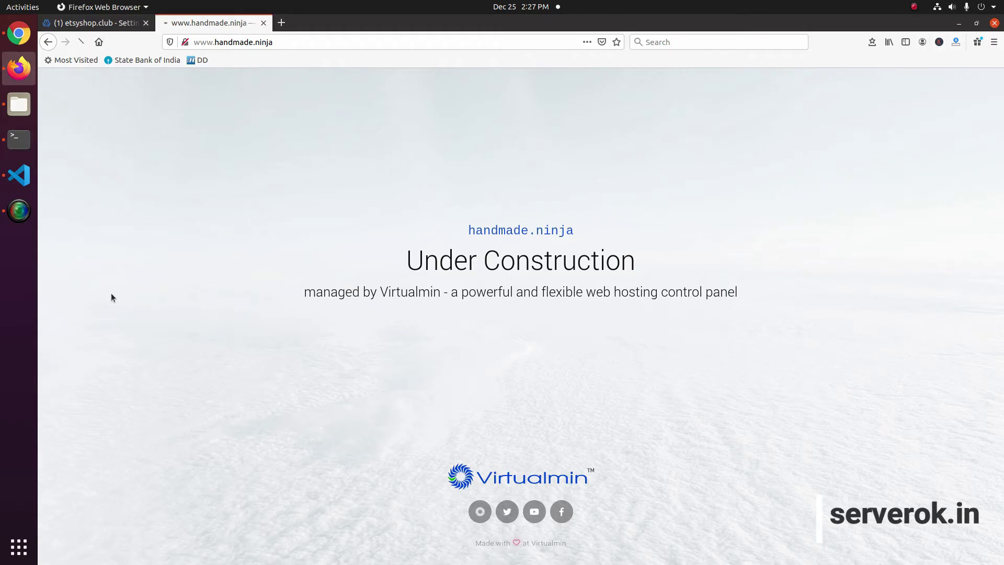
left_click_drag(55, 78, 244, 103)
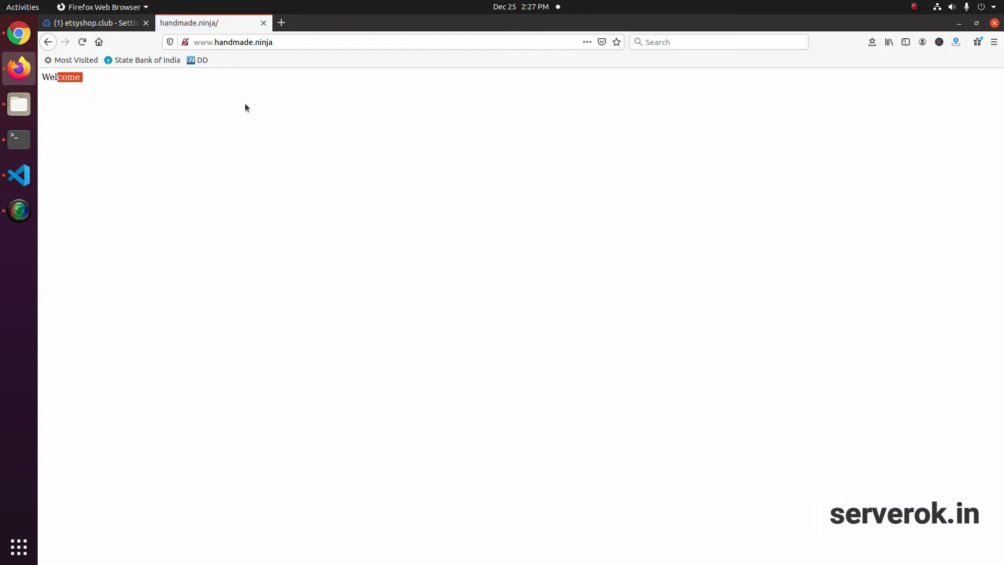
key("alt+Tab")
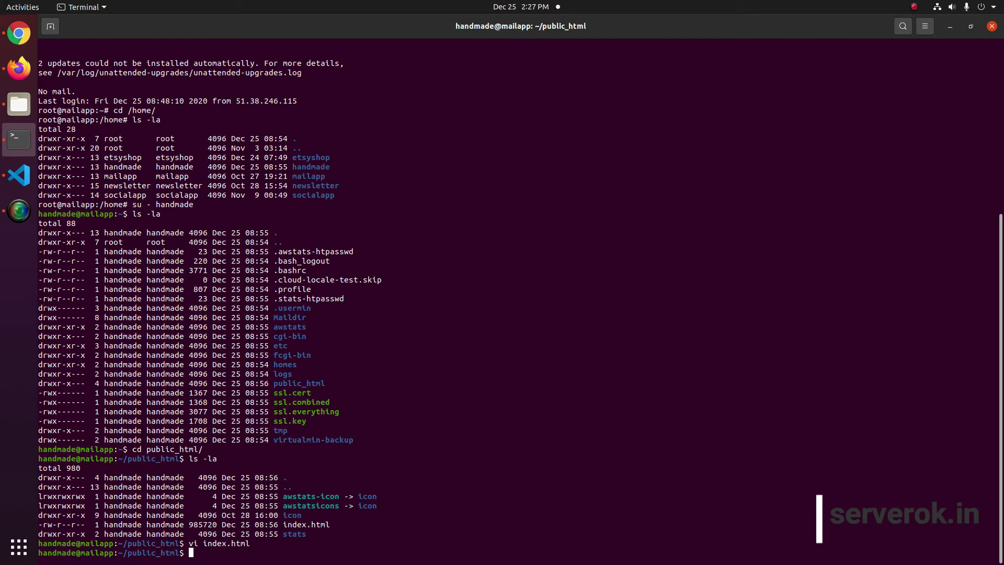
Write a new phpinfo.php containing '<?php phpinfo();' in vi and save it.
type("vi phpinfo.php")
key("Return")
key("i")
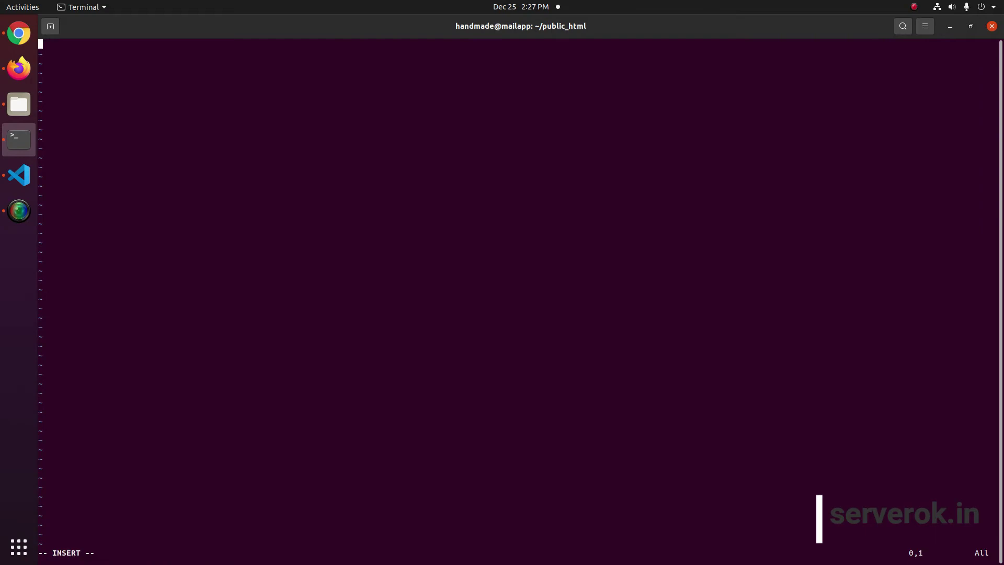
type("<?php phpinfo();")
key("Escape")
type(":wq")
key("Return")
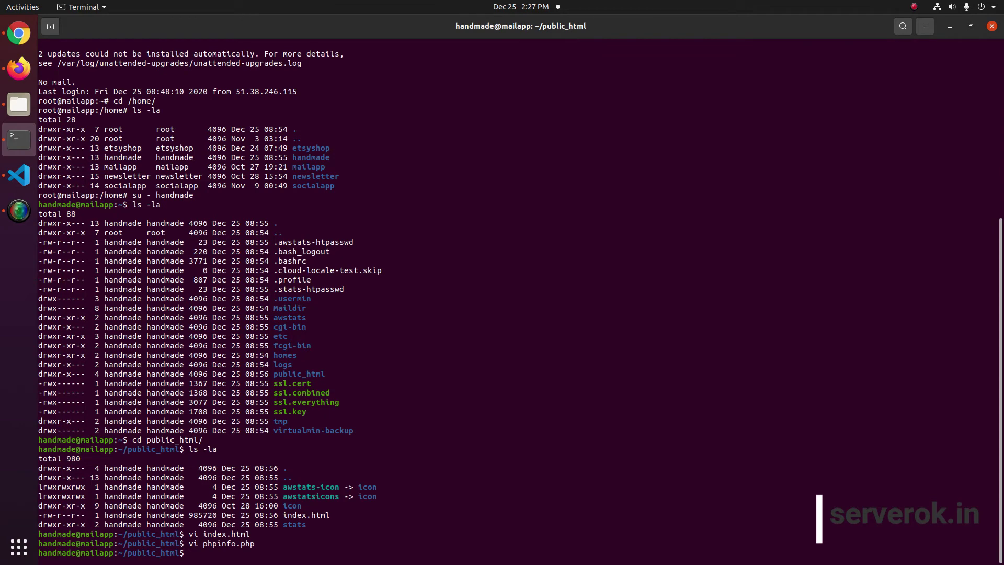
Copy the phpinfo.php file name from the Terminal.
double_click(230, 544)
right_click(228, 545)
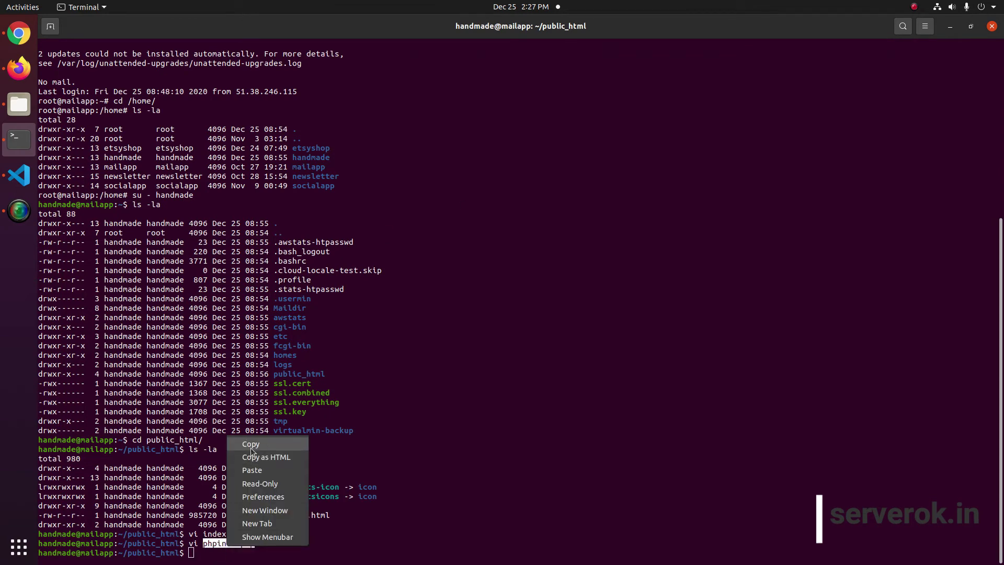
left_click(251, 445)
left_click(19, 68)
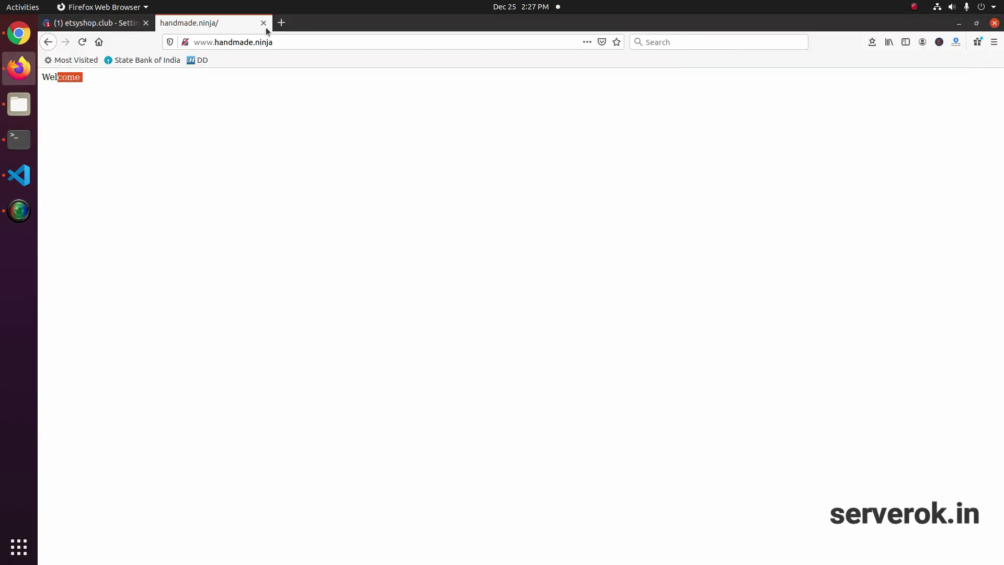
left_click(294, 45)
left_click(355, 46)
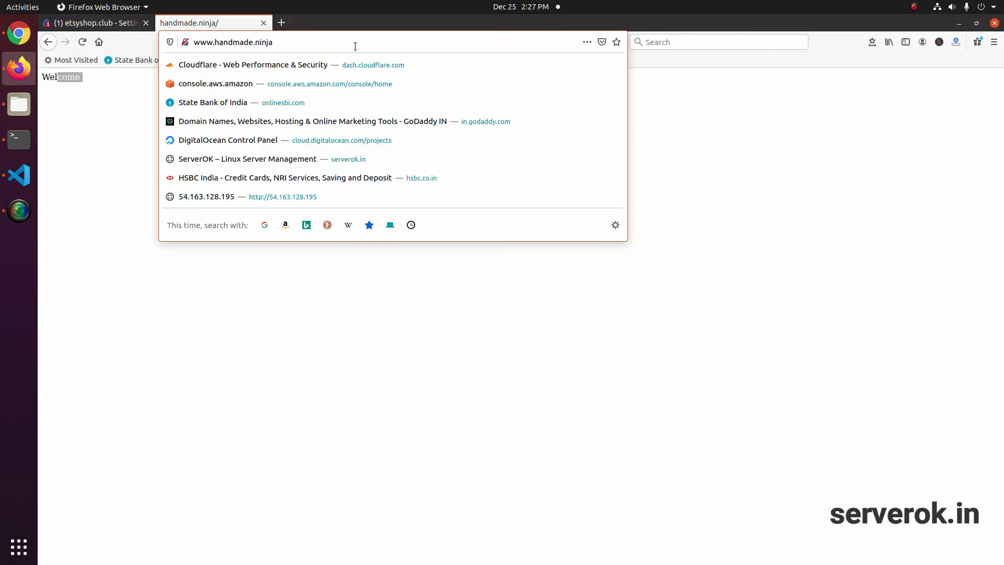
type("/")
key("ctrl+v")
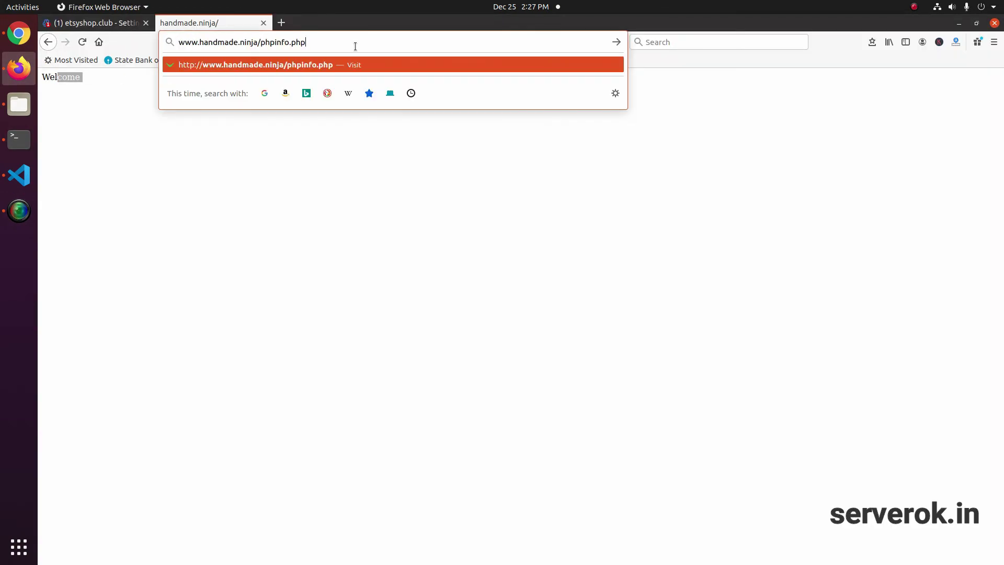
key("Return")
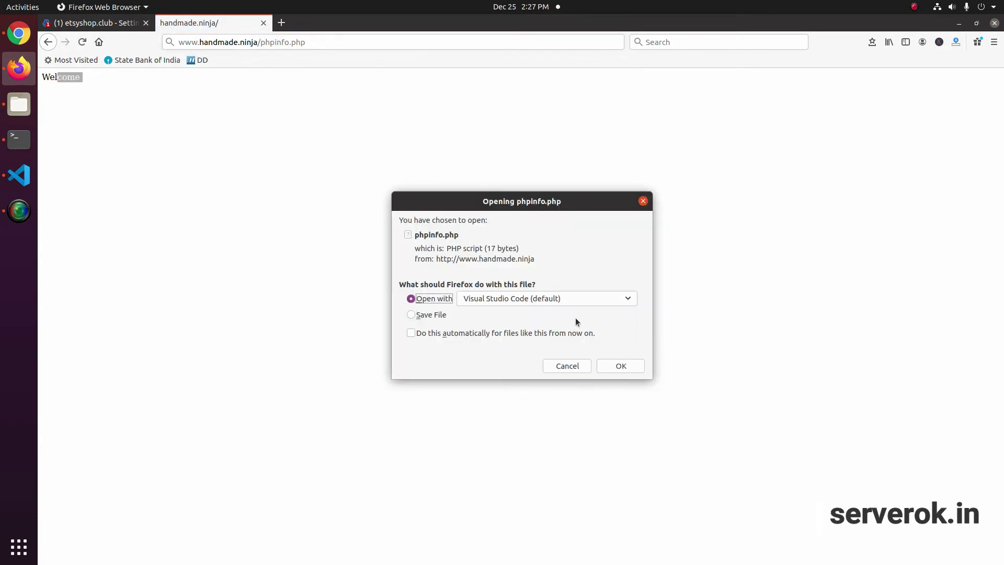
key("Escape")
left_click(97, 23)
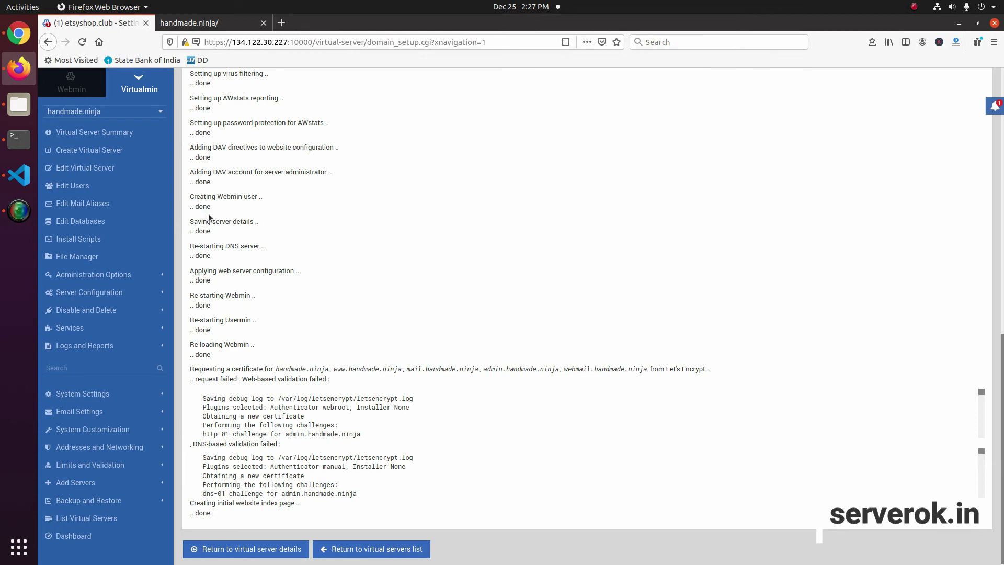
Set handmade.ninja's PHP execution mode to FPM (run as virtual server owner) in Website Options and save.
left_click(83, 112)
left_click(78, 119)
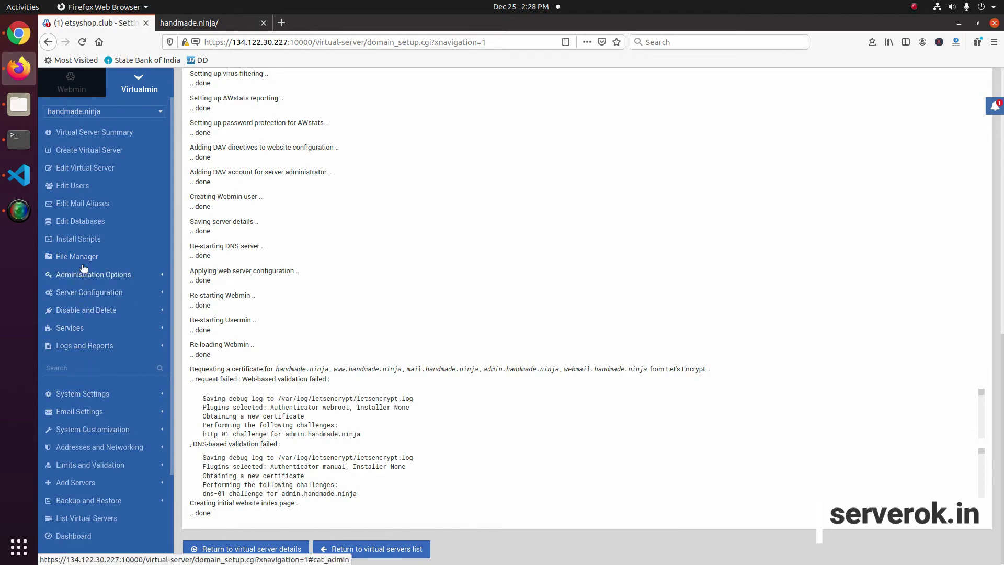
left_click(87, 293)
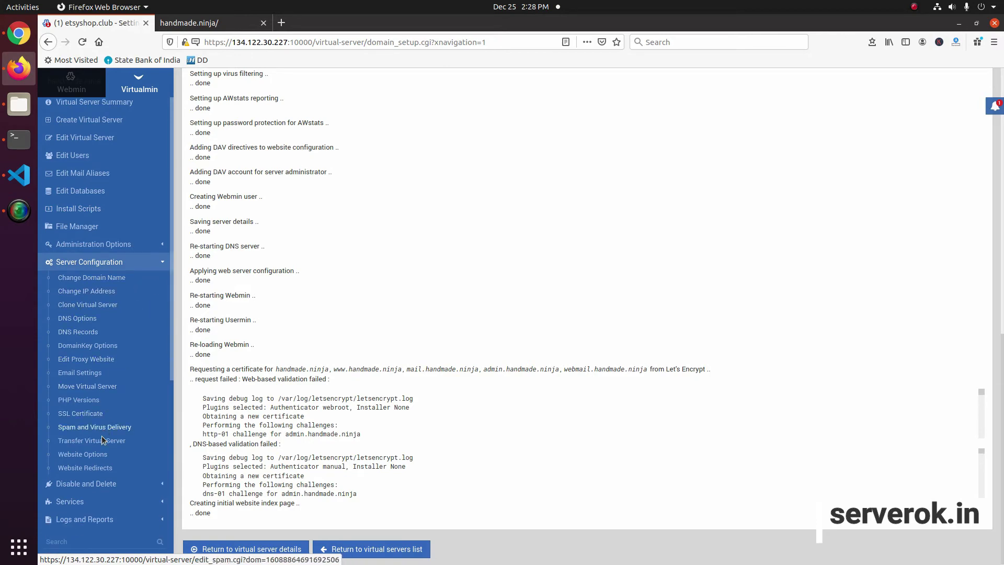
left_click(95, 454)
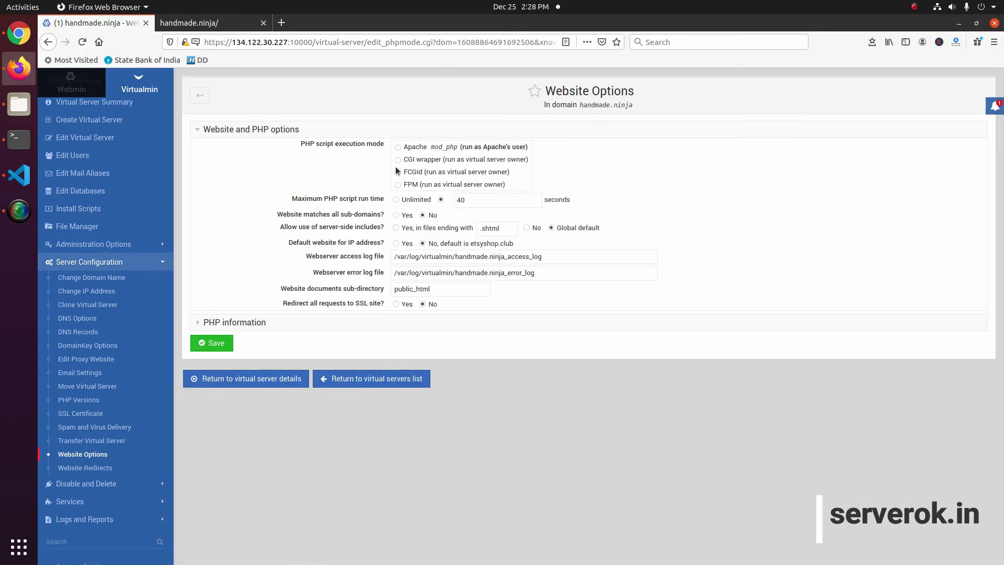
left_click(398, 172)
left_click(398, 185)
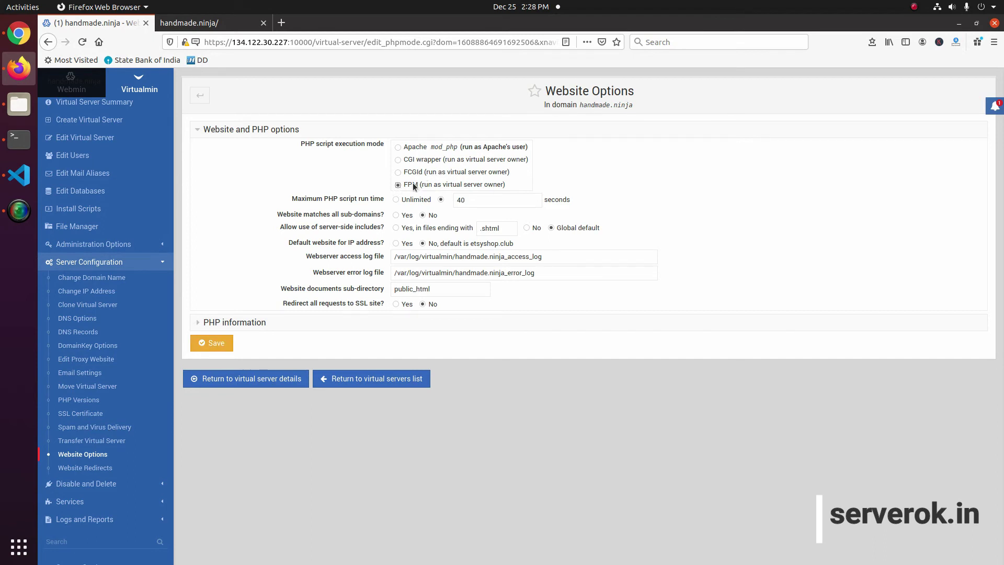
left_click_drag(403, 184, 537, 194)
left_click(212, 343)
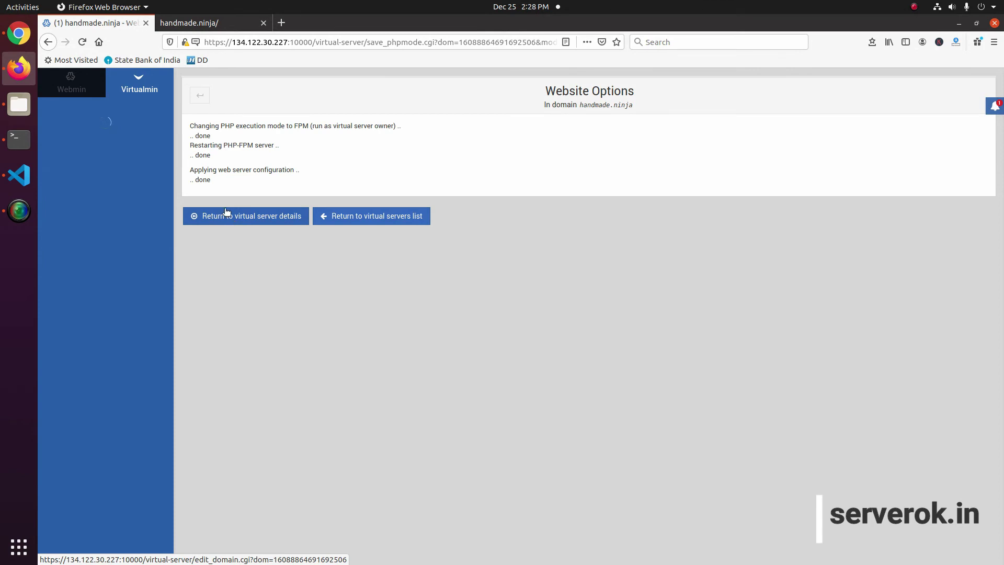
Reload the handmade.ninja site tab to confirm the Welcome page still loads.
left_click(201, 25)
left_click(82, 41)
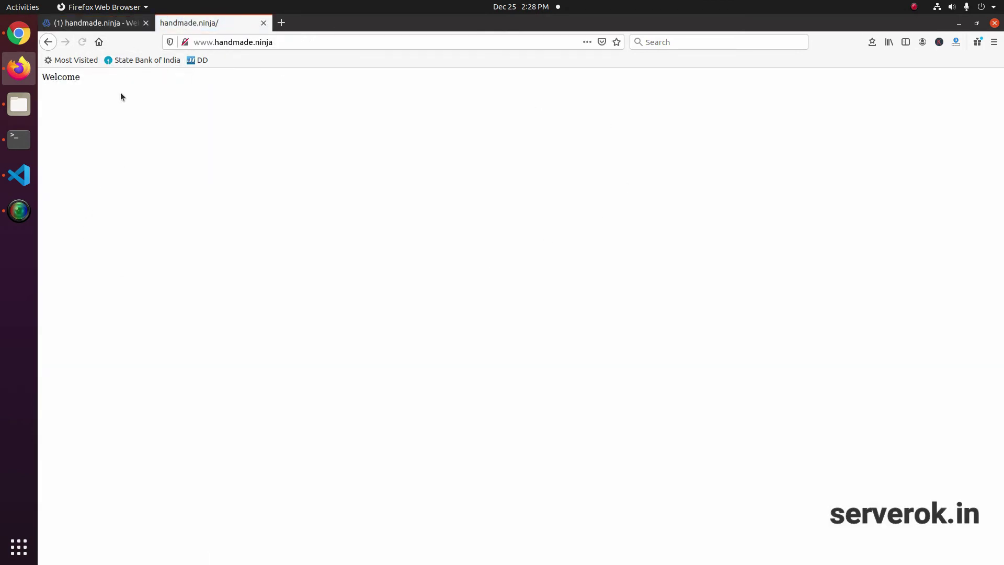
left_click(304, 45)
left_click(376, 46)
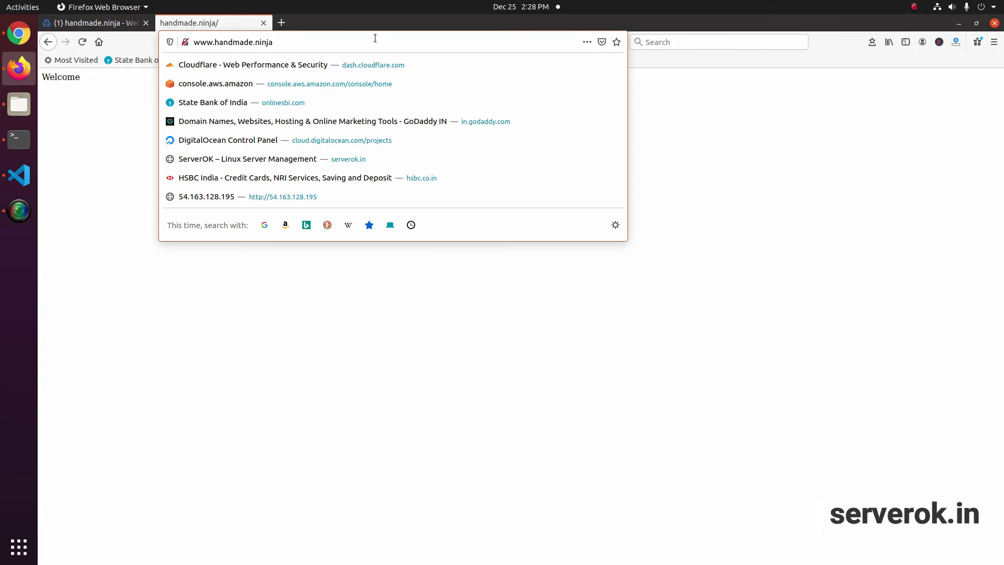
type("/phpinfo")
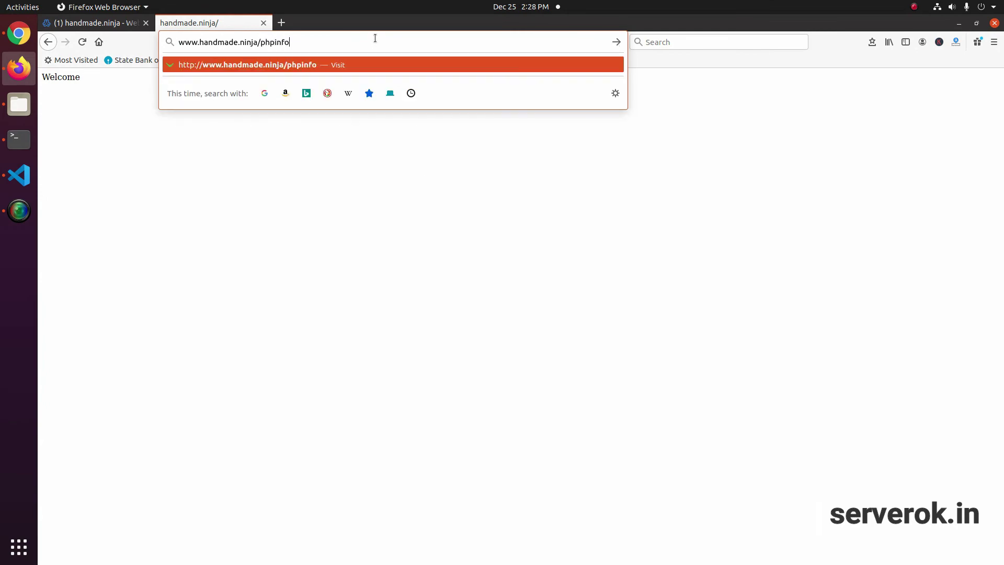
type(".php")
key("Return")
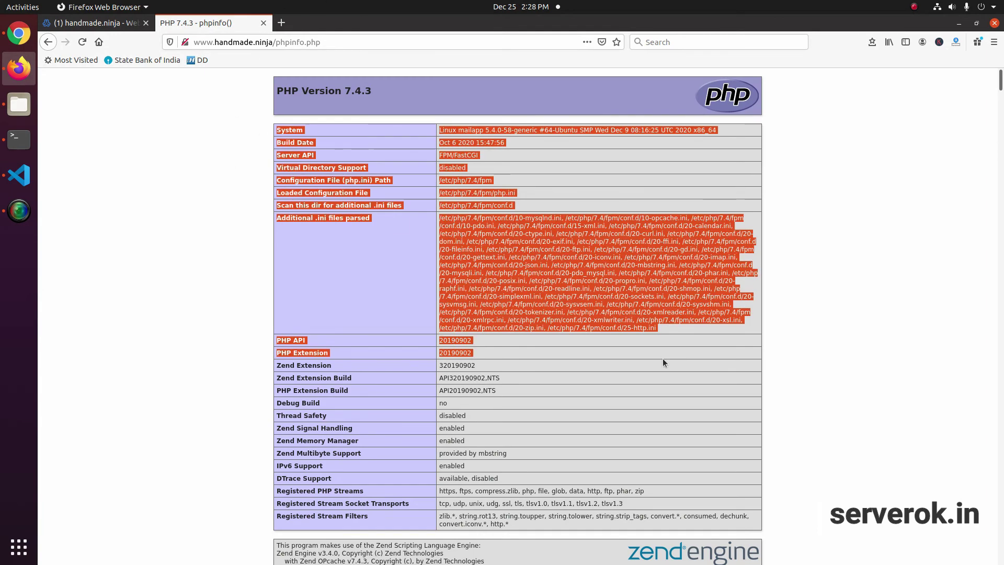
left_click(105, 23)
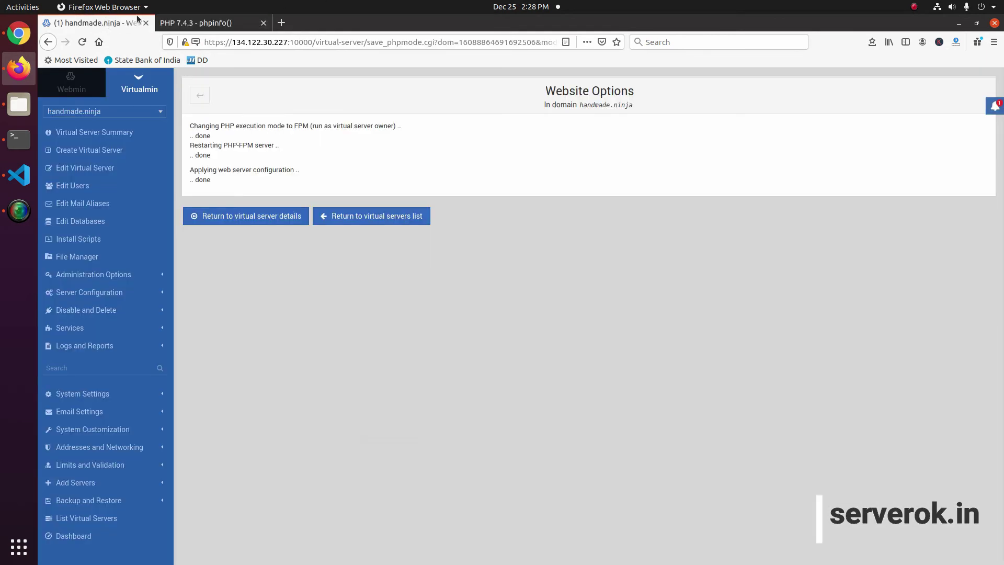
left_click(199, 23)
left_click_drag(276, 41, 588, 44)
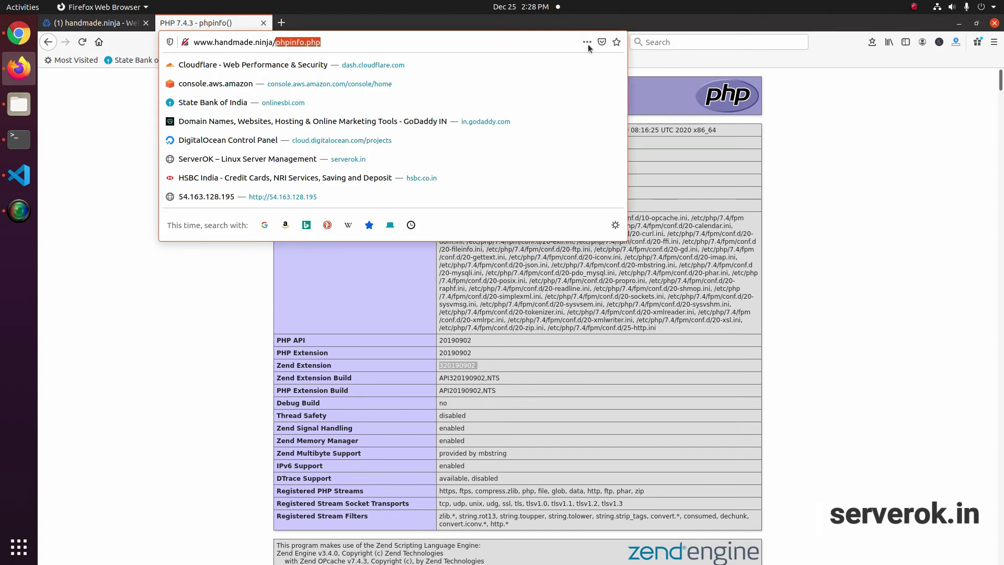
key("BackSpace")
type("https://")
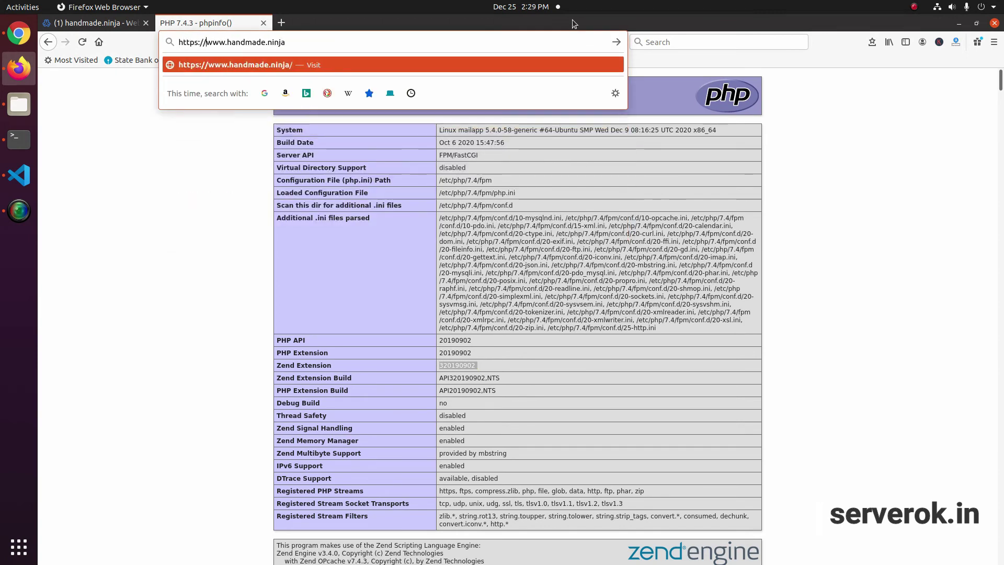
key("Return")
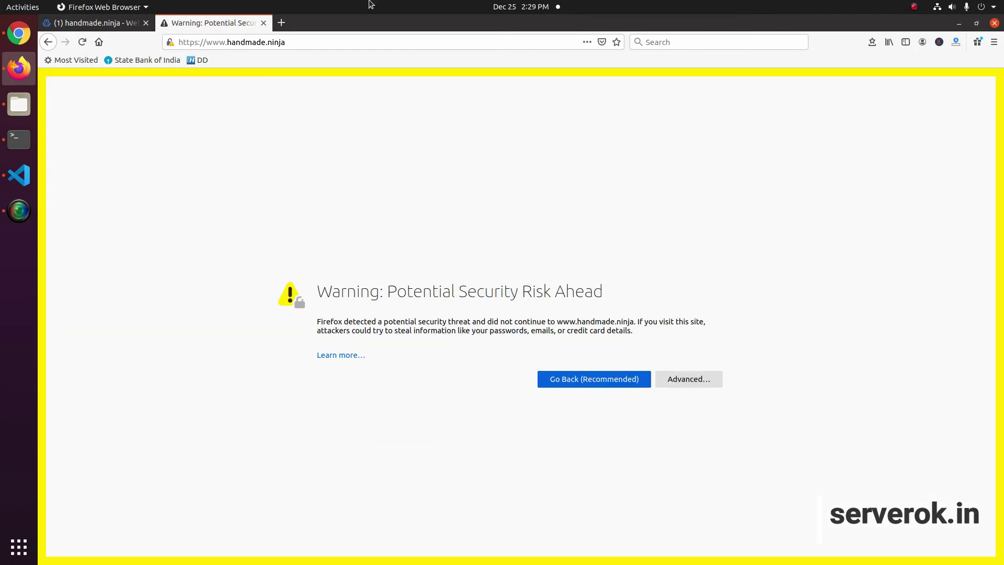
Open handmade.ninja's SSL Certificate page in Virtualmin, showing the self-signed certificate.
left_click(68, 23)
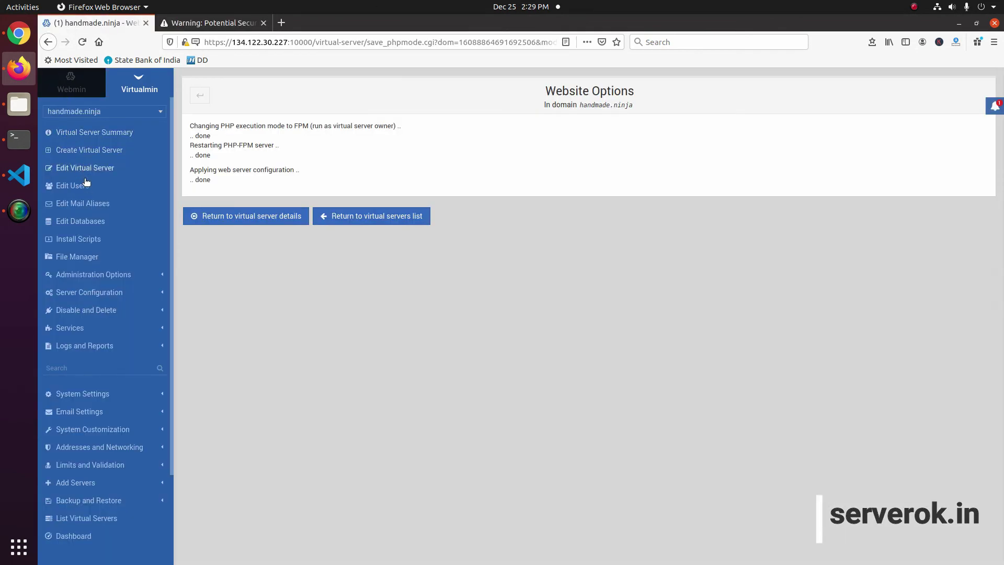
left_click(88, 293)
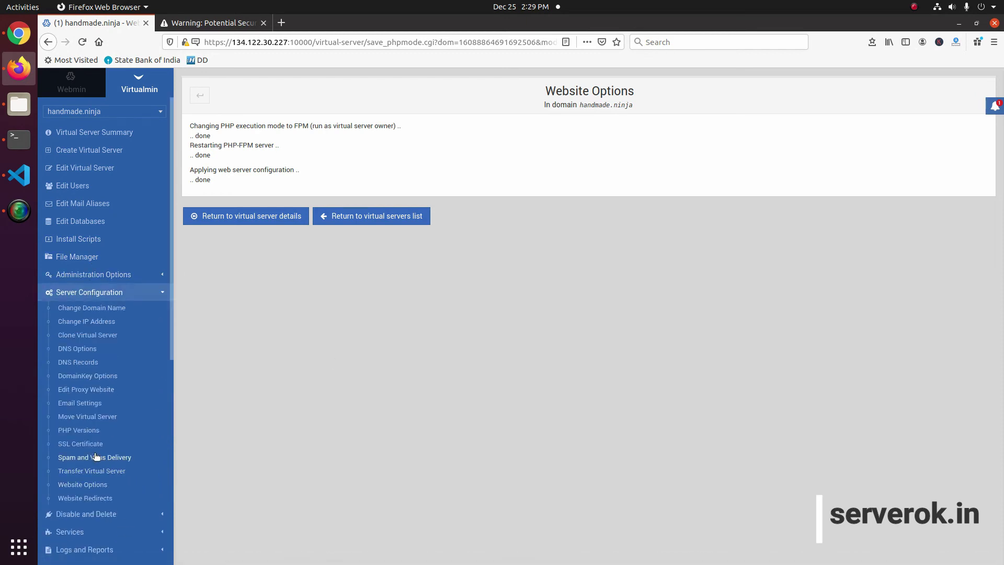
left_click(81, 443)
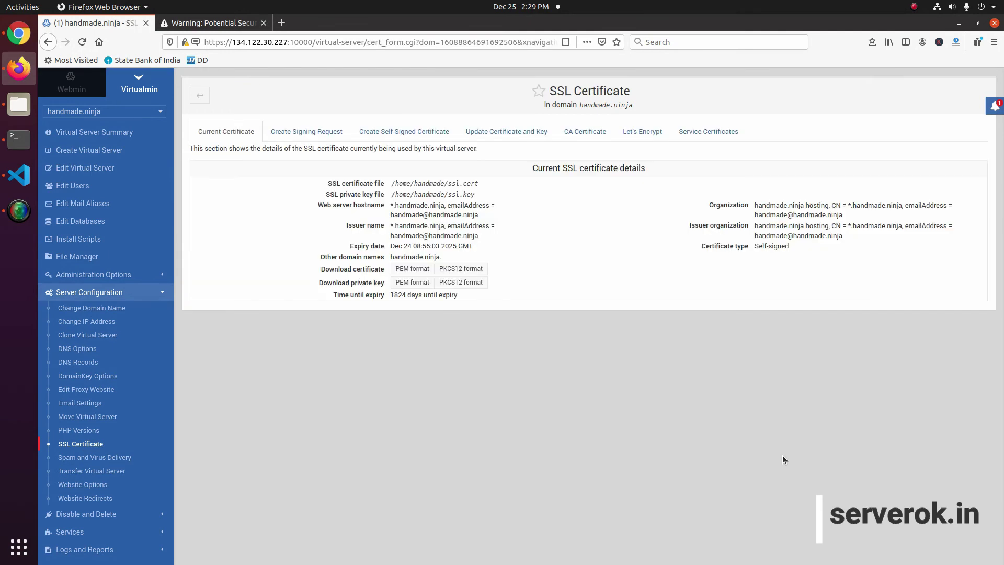
On the Let's Encrypt tab, choose 'Domain names listed here' instead of the associated domains.
left_click(633, 133)
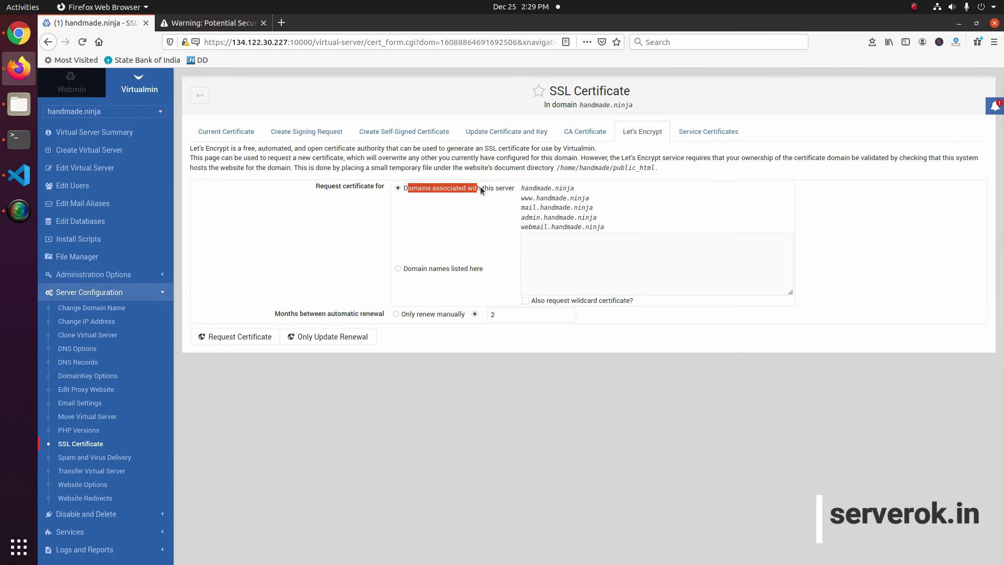
left_click_drag(613, 222, 520, 186)
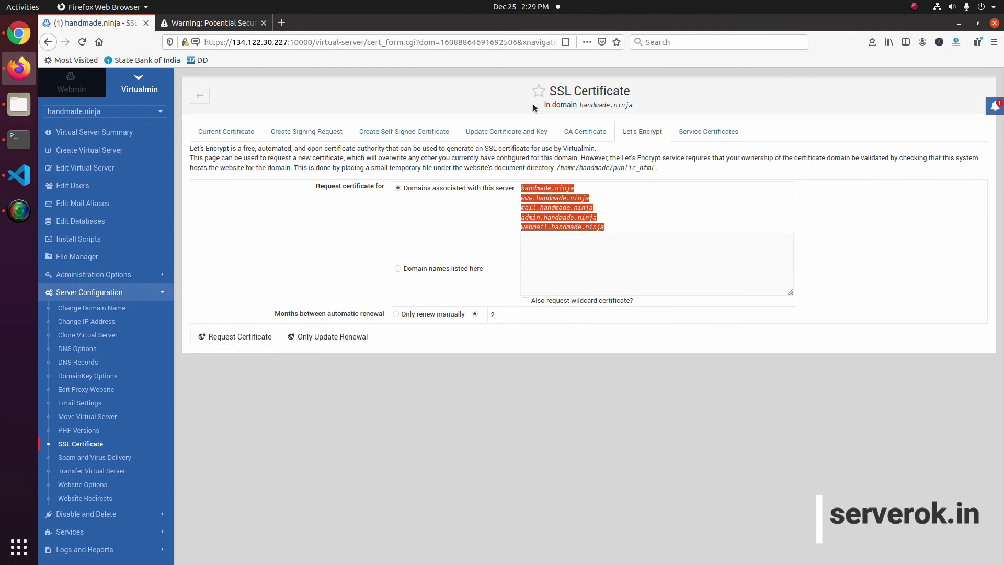
left_click(528, 187)
left_click_drag(528, 188, 622, 235)
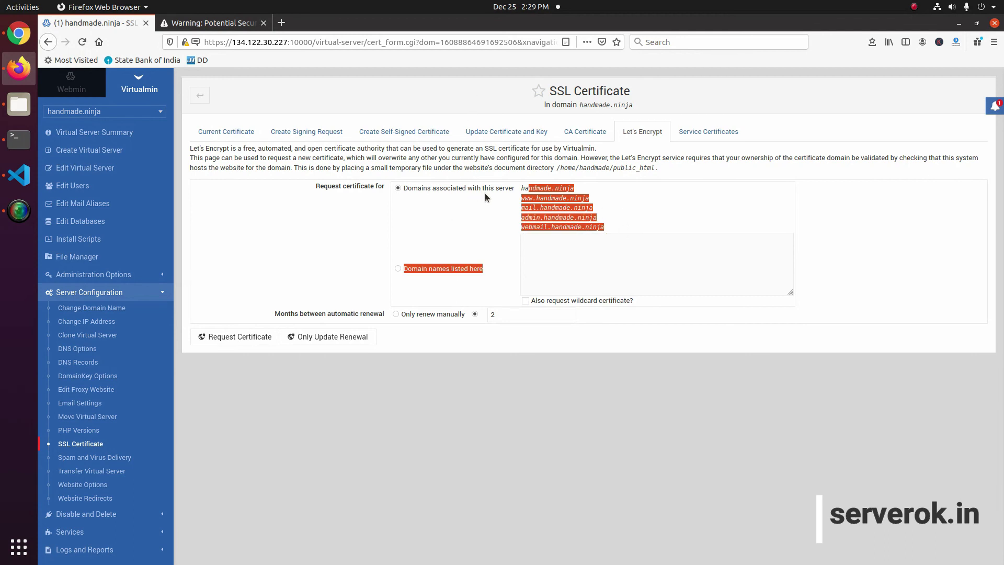
left_click(651, 200)
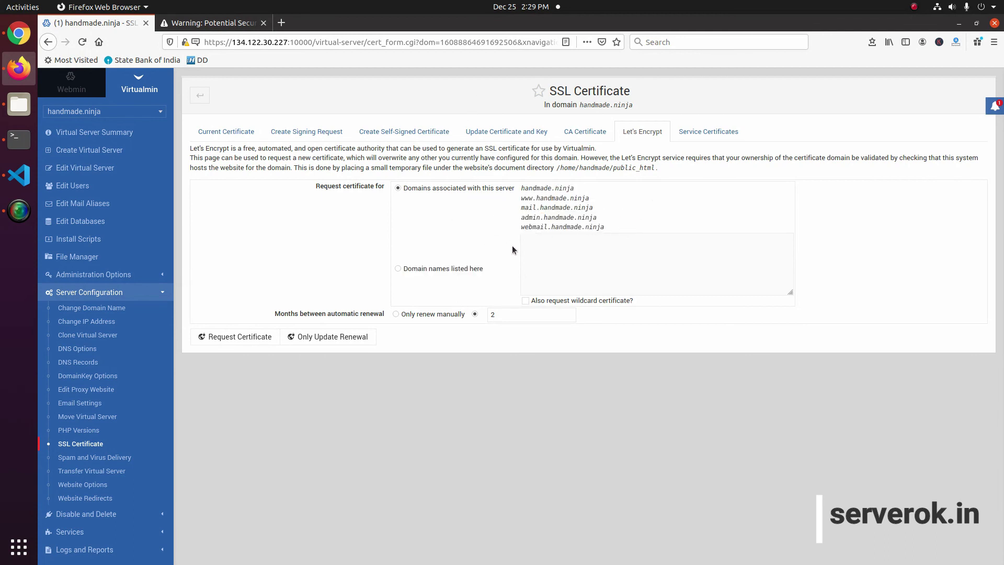
left_click(398, 269)
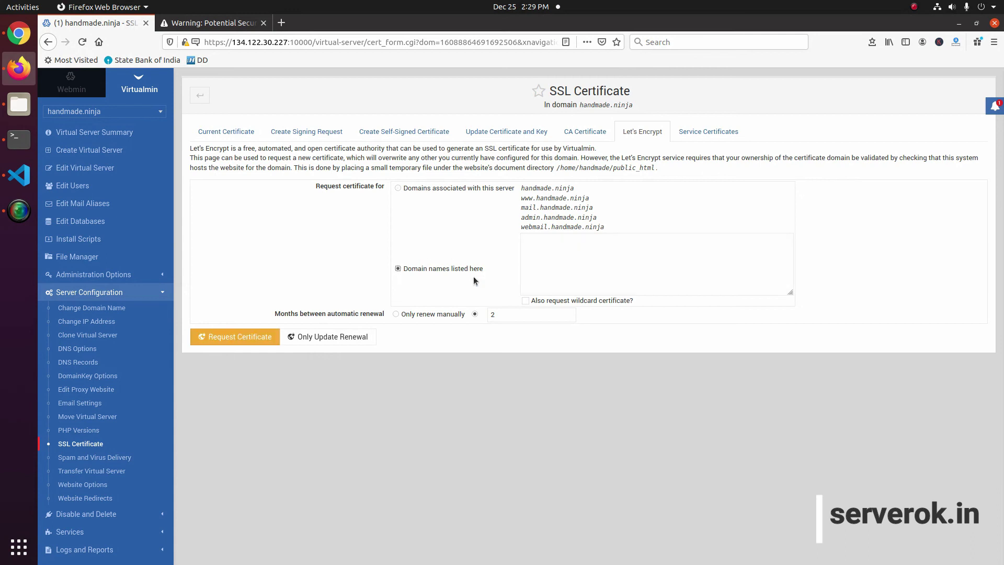
left_click(580, 254)
left_click_drag(519, 192, 595, 202)
key("ctrl+c")
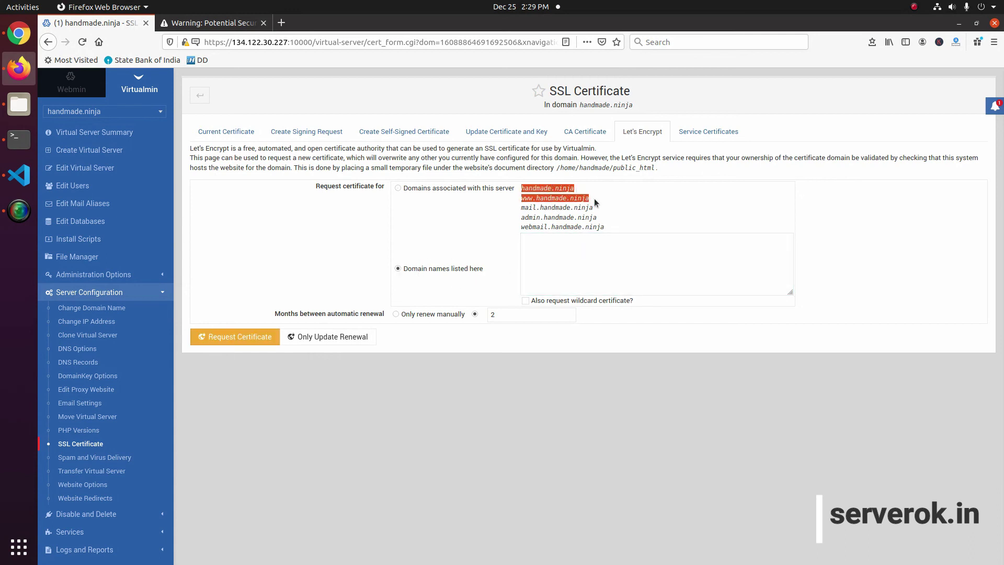
left_click(563, 246)
key("ctrl+v")
left_click_drag(590, 240, 486, 243)
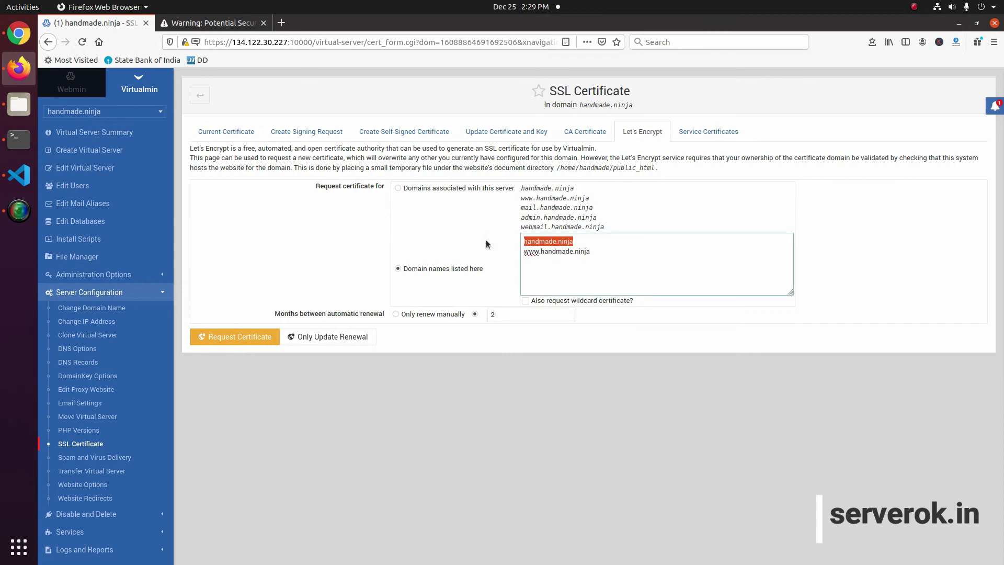
left_click_drag(599, 253, 511, 246)
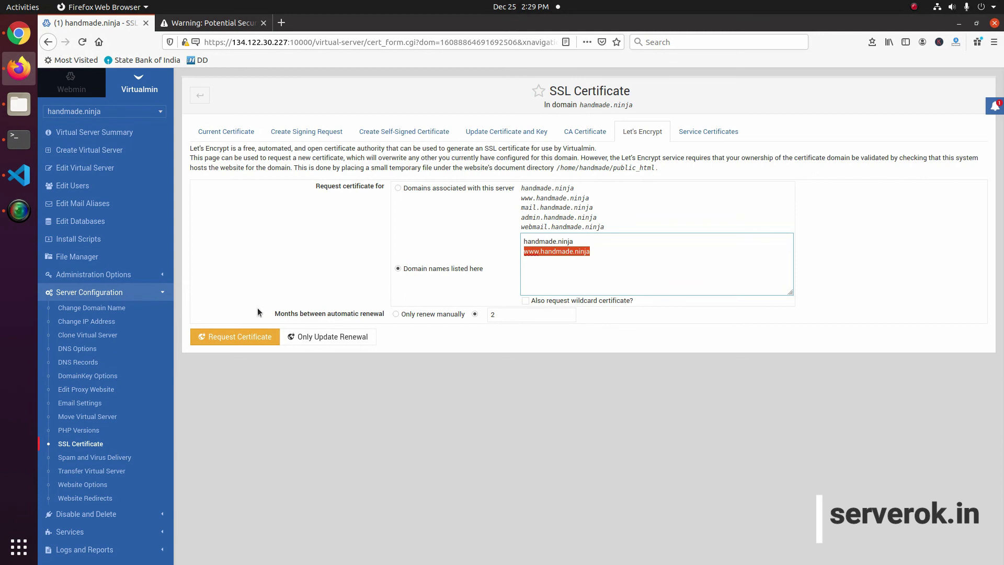
left_click(221, 342)
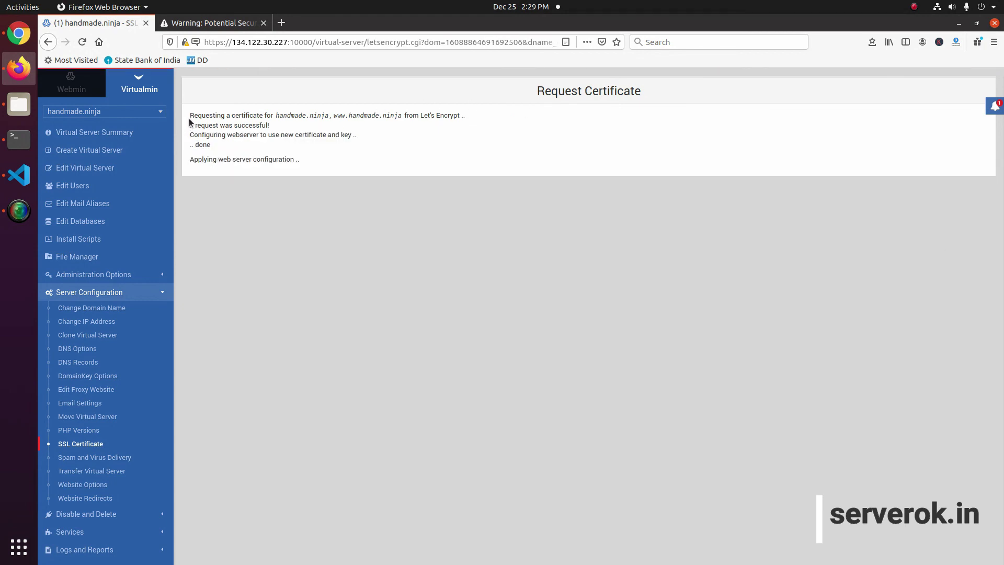
Confirm the web server configuration and Webmin/Usermin restarts finished, then return to the site's tab.
left_click_drag(191, 160, 299, 160)
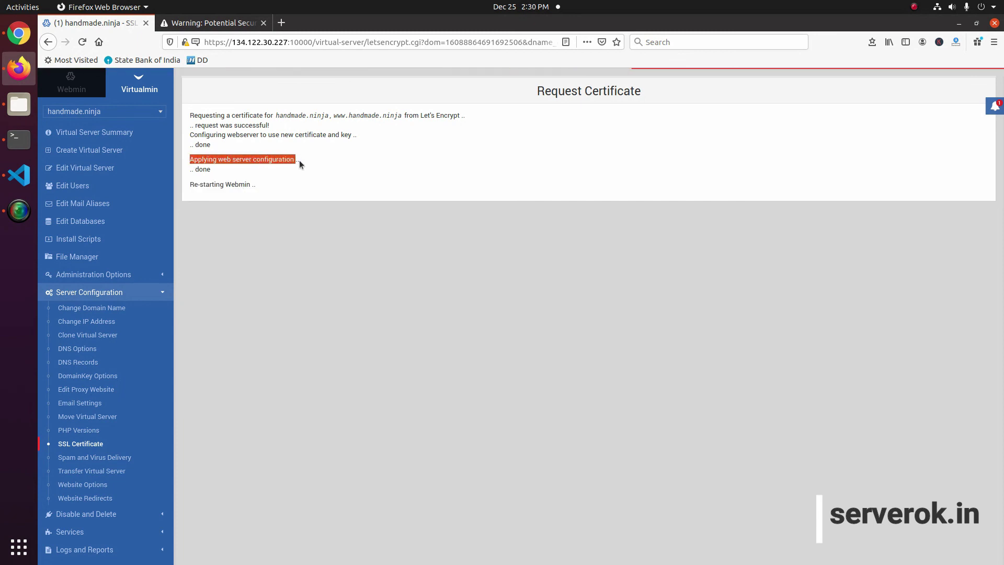
left_click_drag(183, 184, 518, 191)
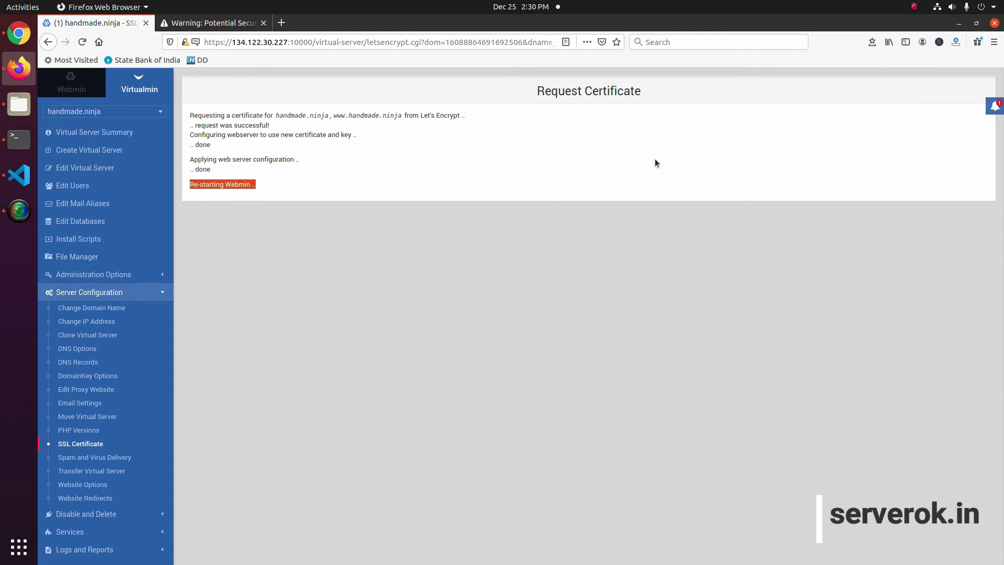
left_click(222, 27)
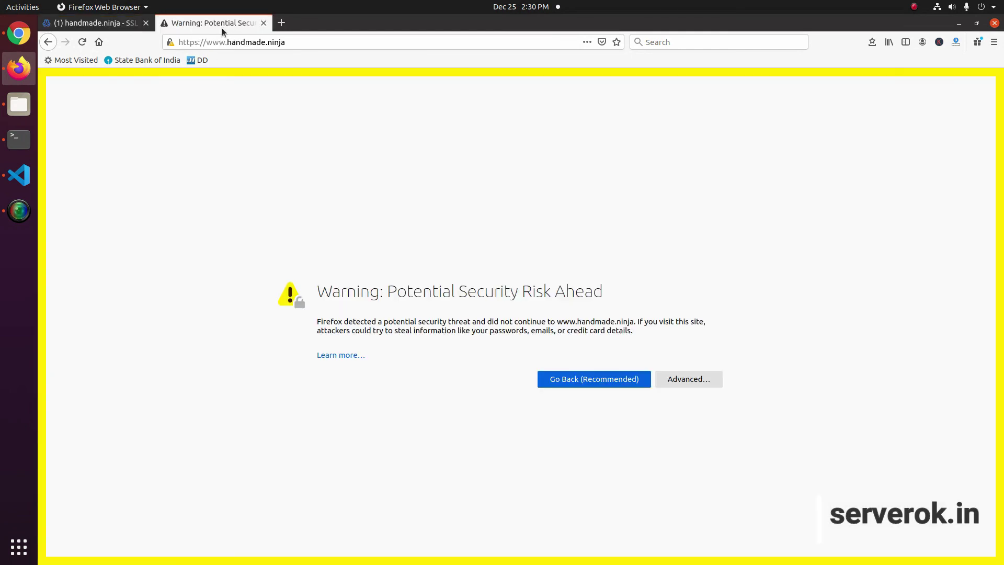
left_click(81, 42)
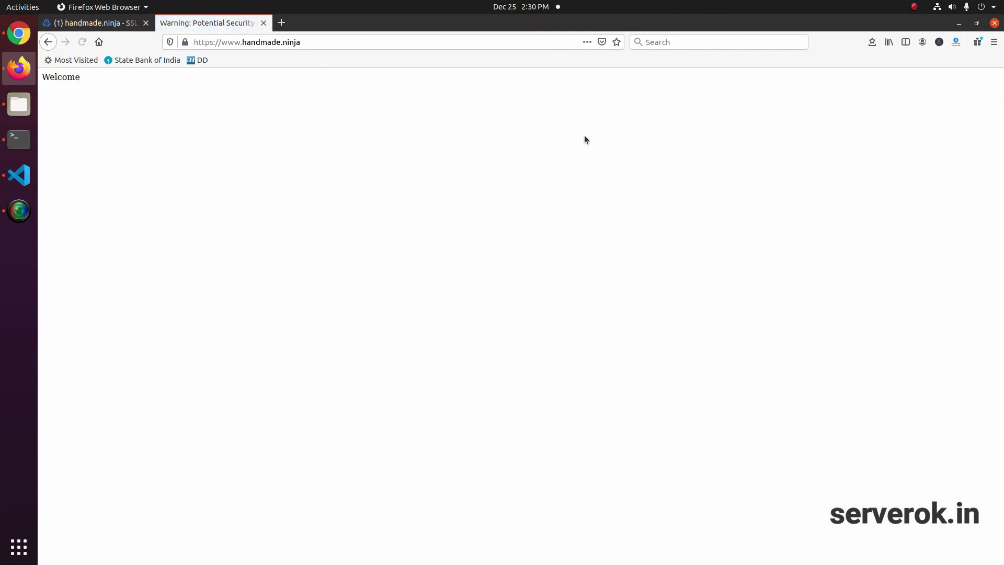
left_click(181, 46)
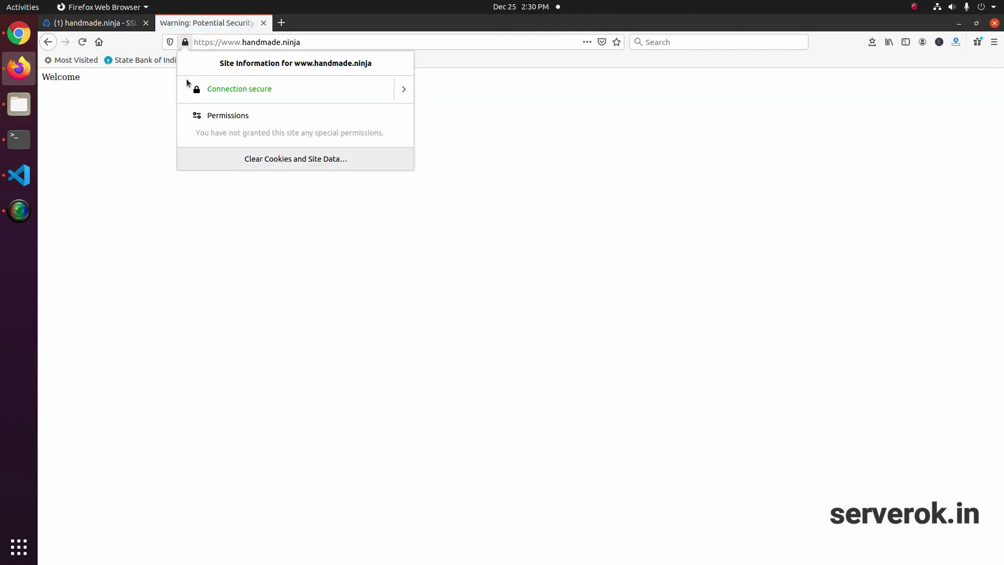
left_click(403, 92)
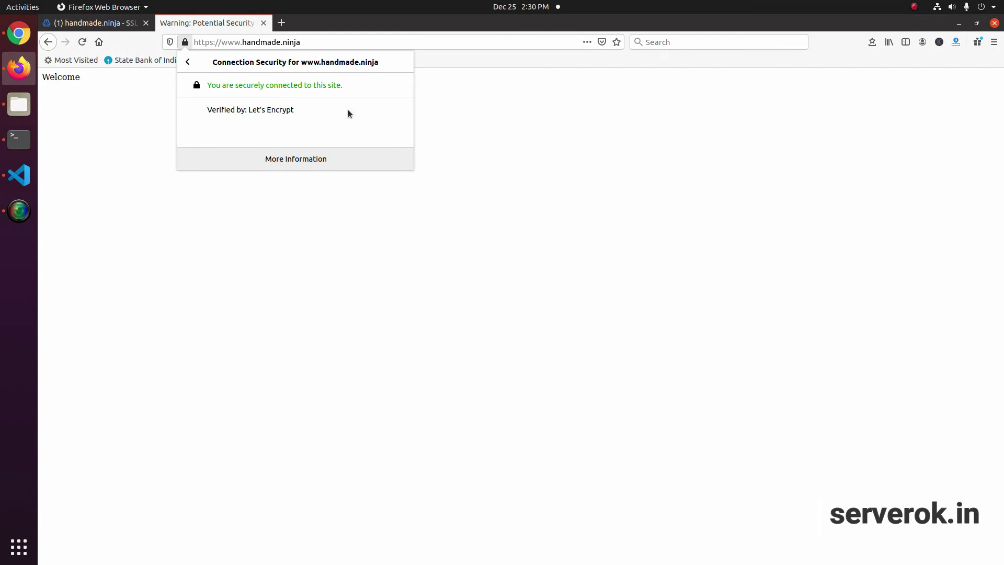
left_click(297, 159)
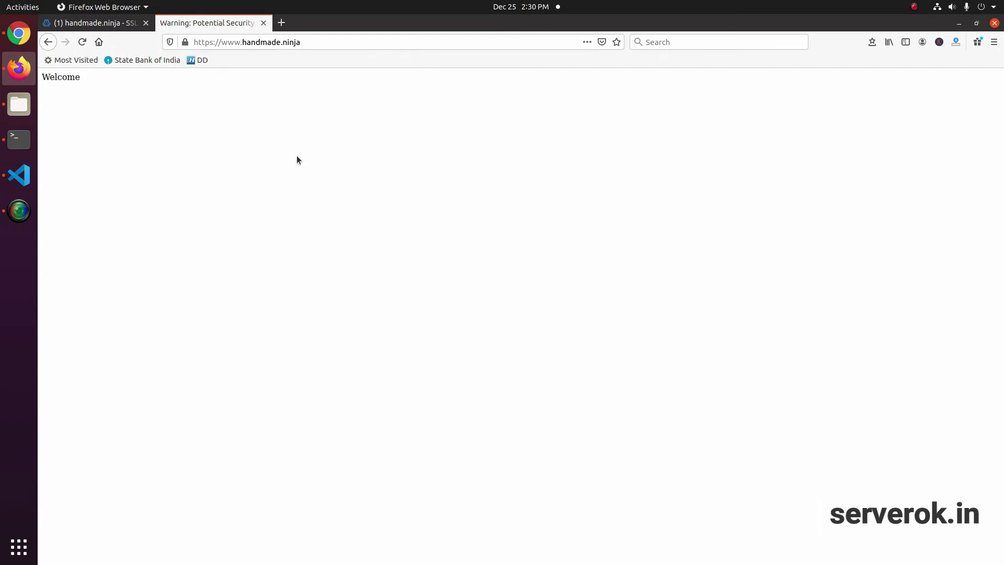
left_click(377, 133)
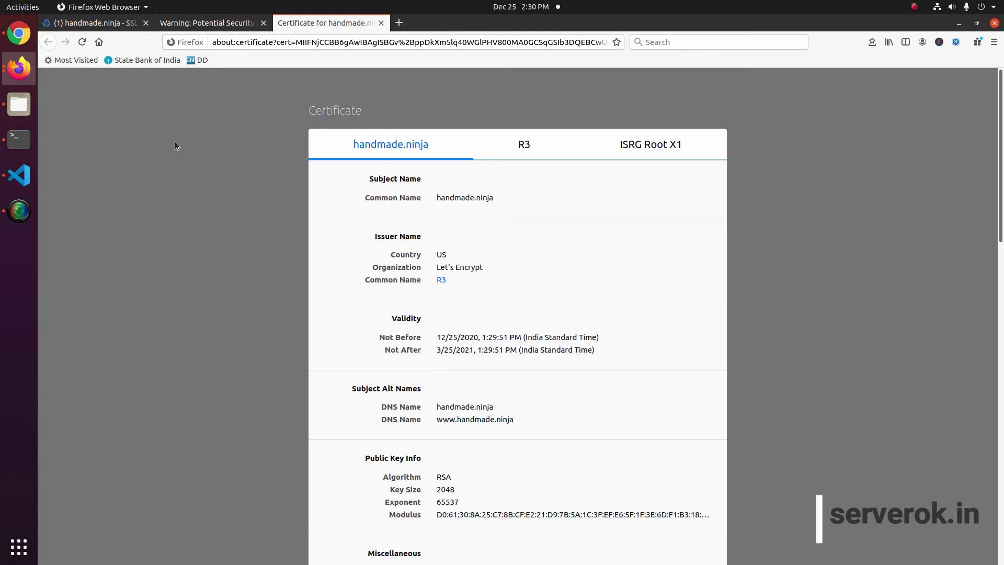
left_click_drag(374, 337, 599, 355)
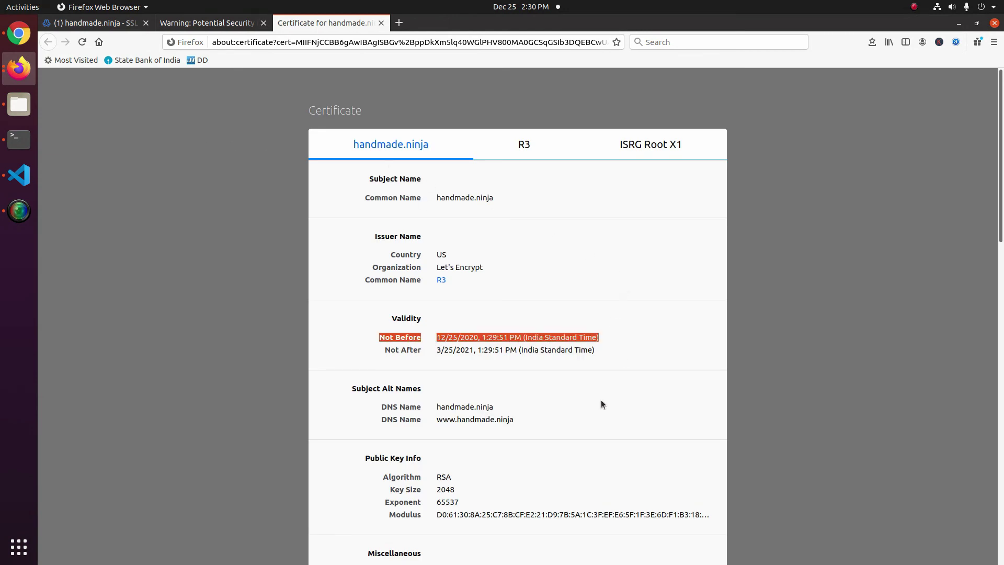
left_click(381, 22)
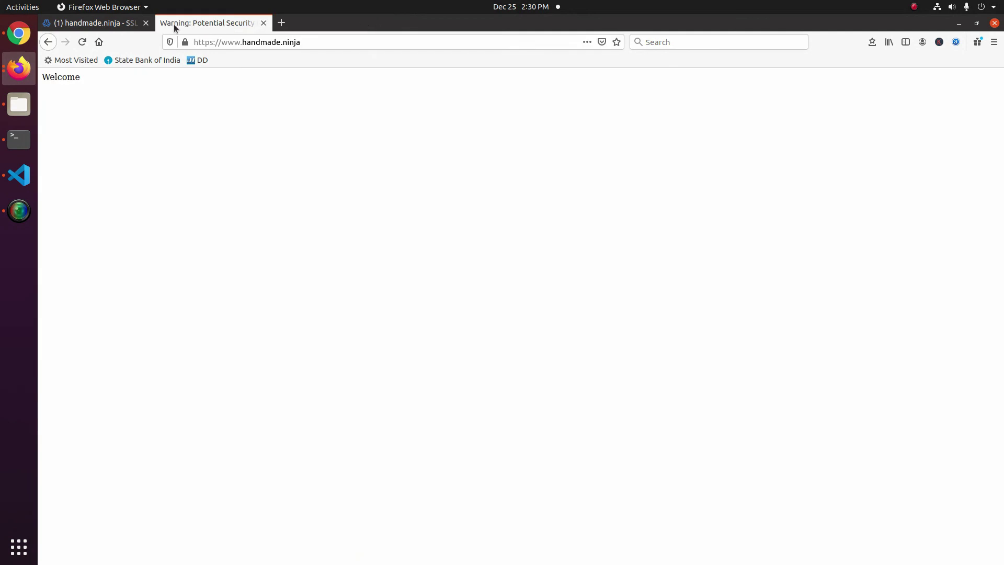
left_click(256, 42)
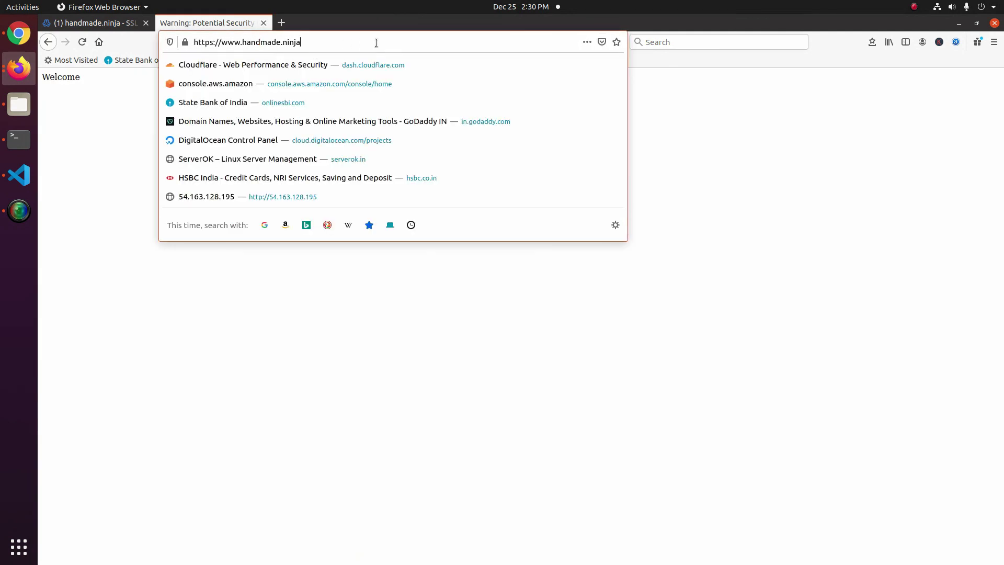